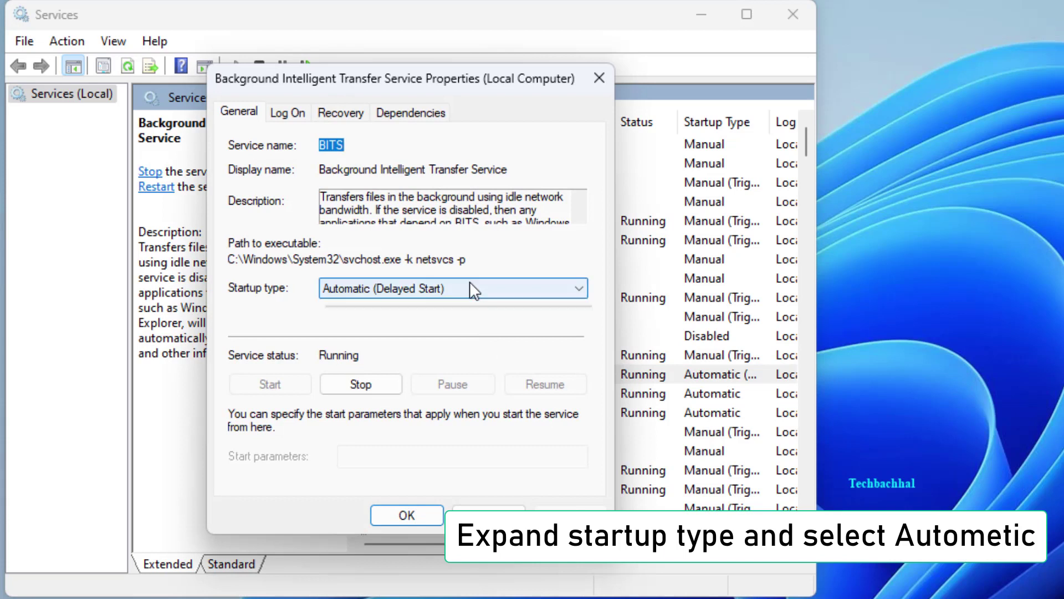
Set the Background Intelligent Transfer Service's startup type to Automatic, apply the change and close its properties.
left_click(471, 287)
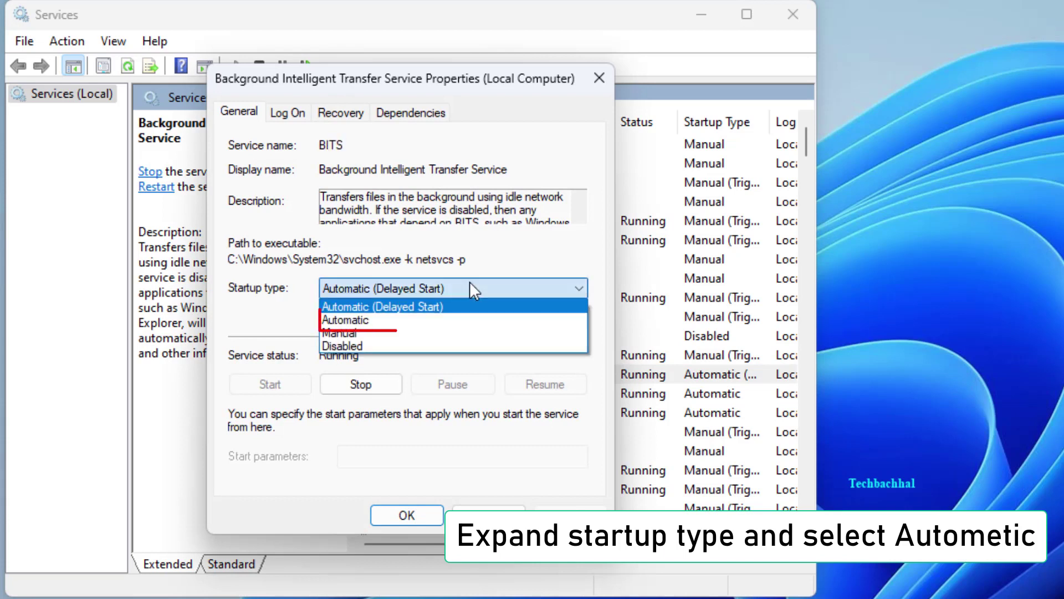
left_click(436, 325)
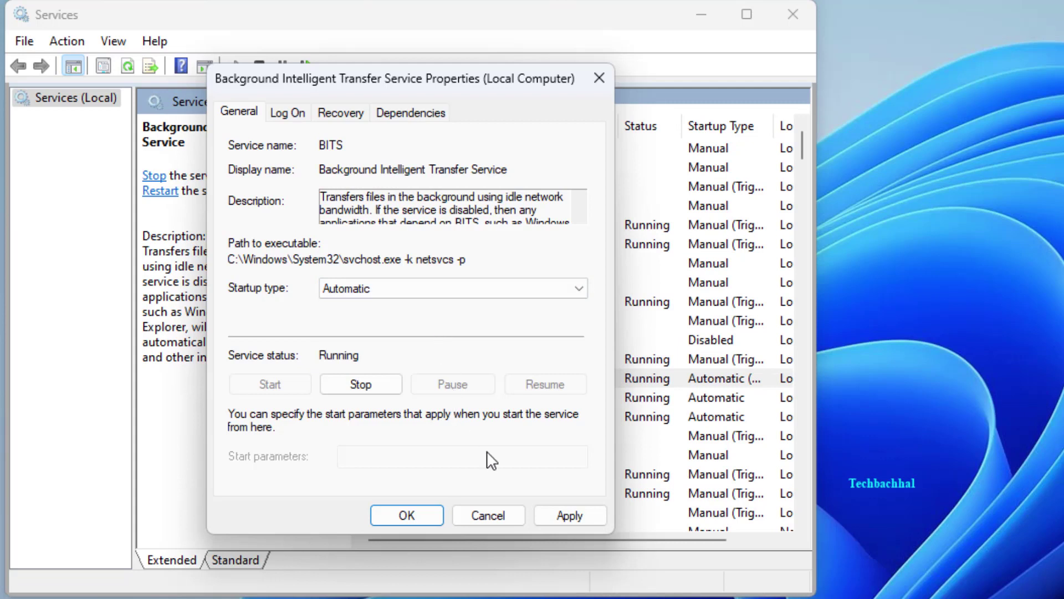
left_click(571, 515)
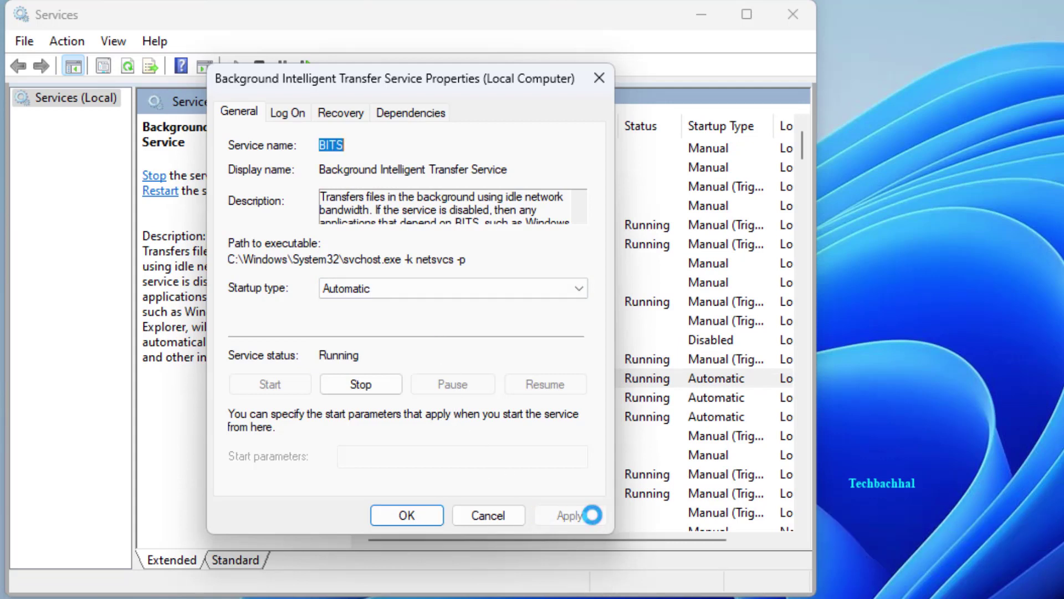
left_click(407, 516)
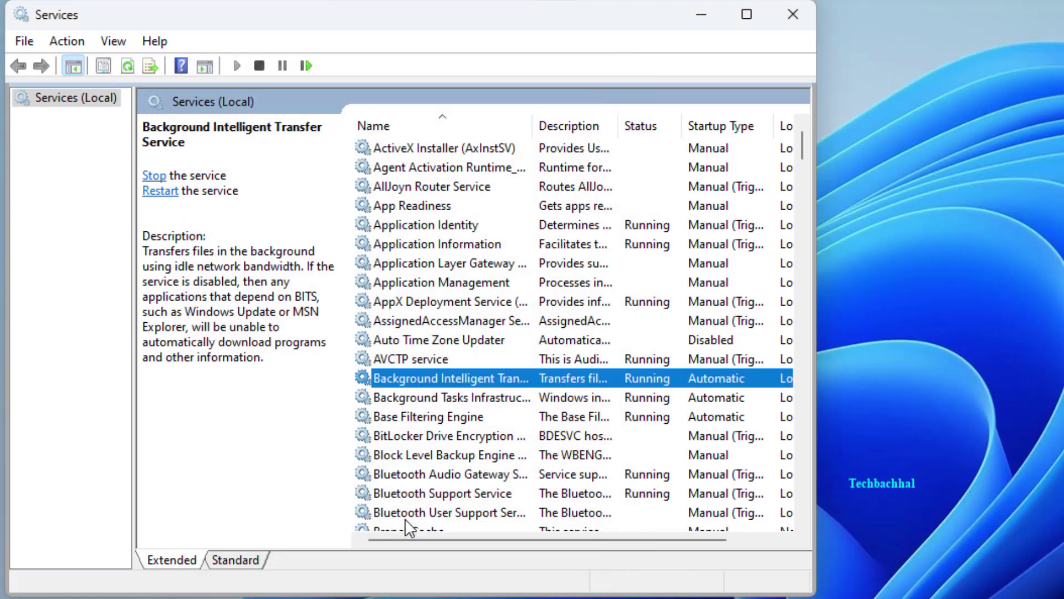
Find the Windows Update service in the services list and open its properties.
scroll(529, 452, "down", 20)
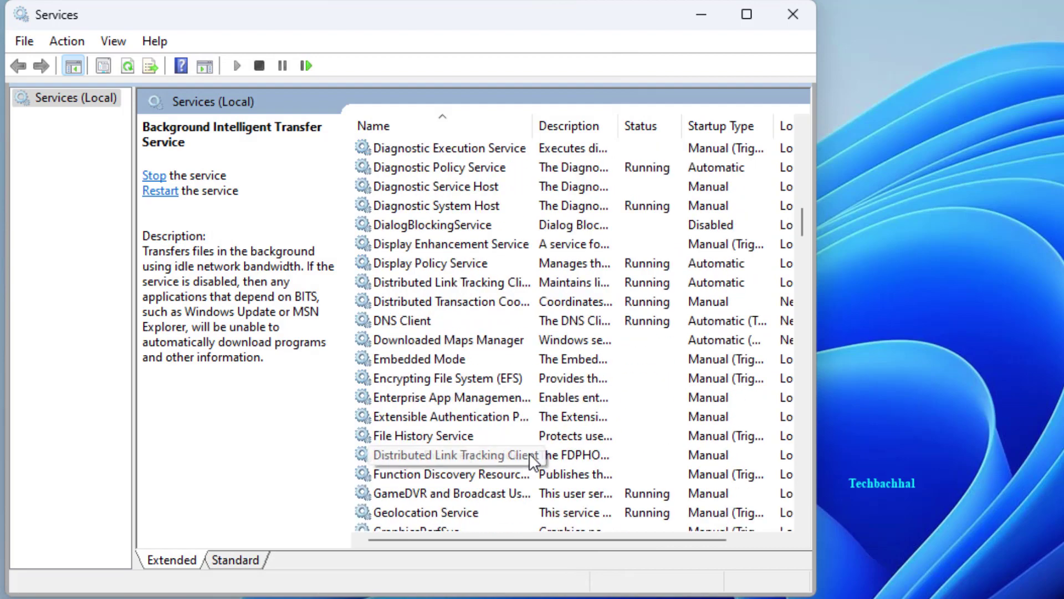
scroll(529, 452, "down", 20)
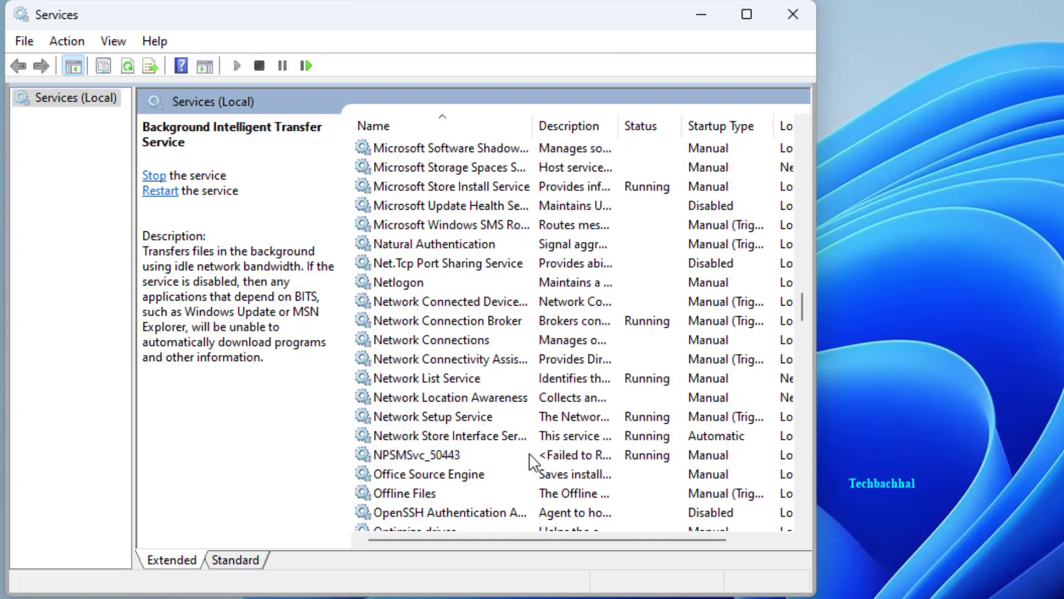
scroll(529, 452, "down", 20)
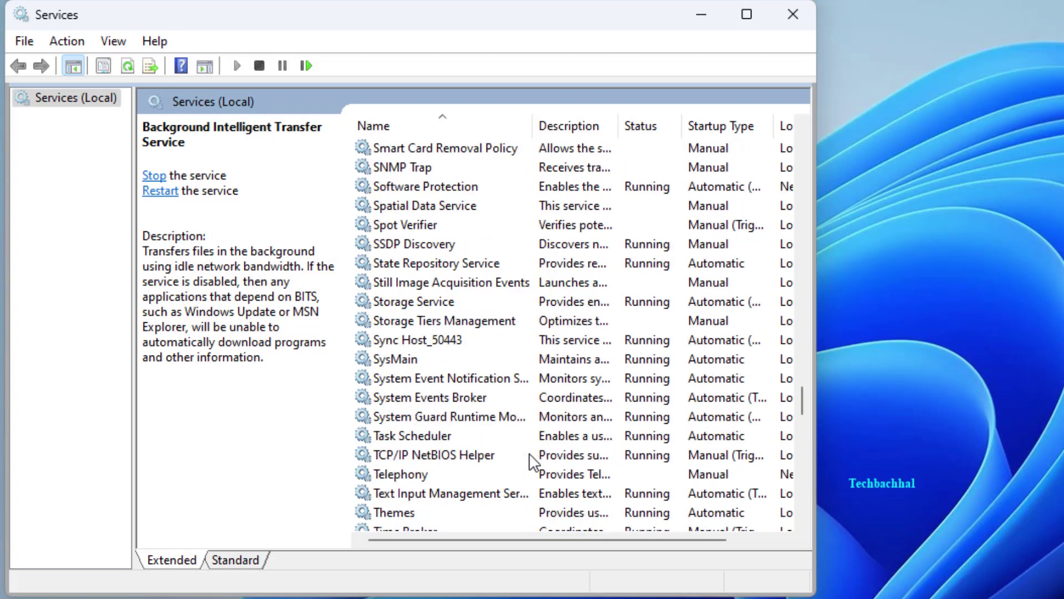
scroll(529, 452, "down", 8)
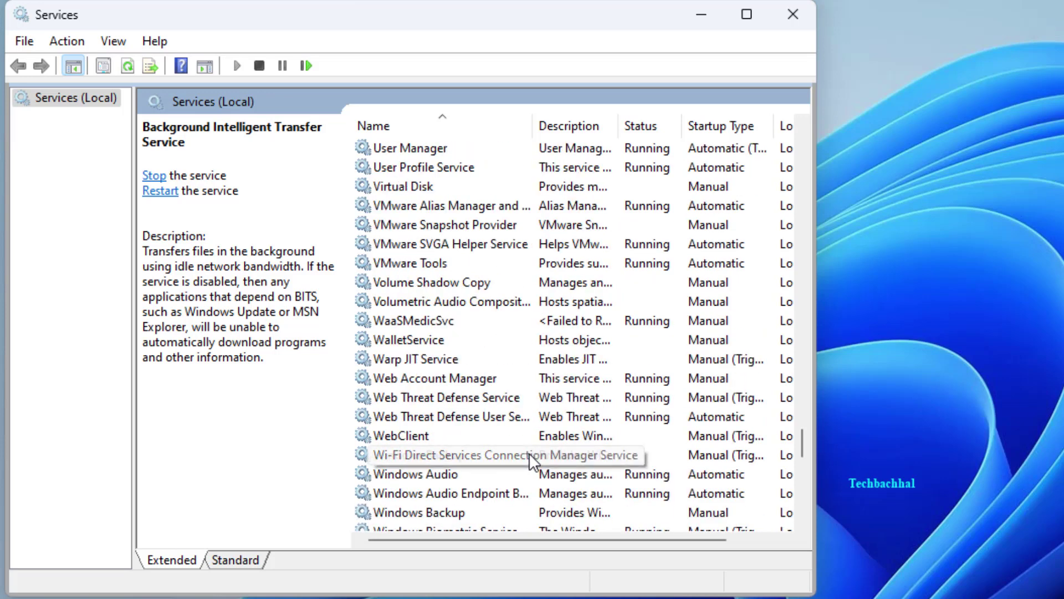
scroll(529, 453, "down", 11)
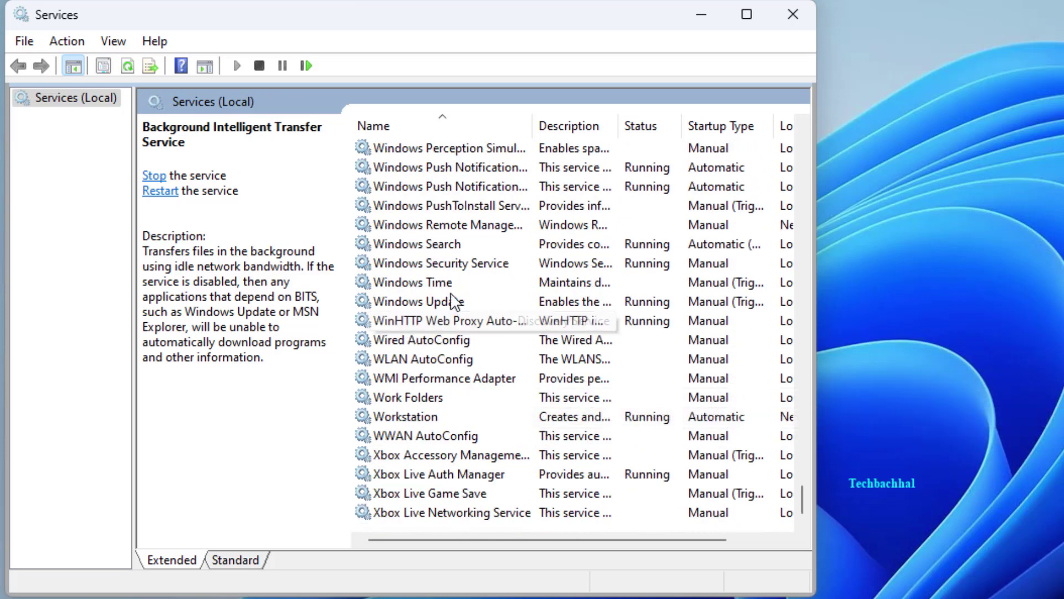
double_click(451, 300)
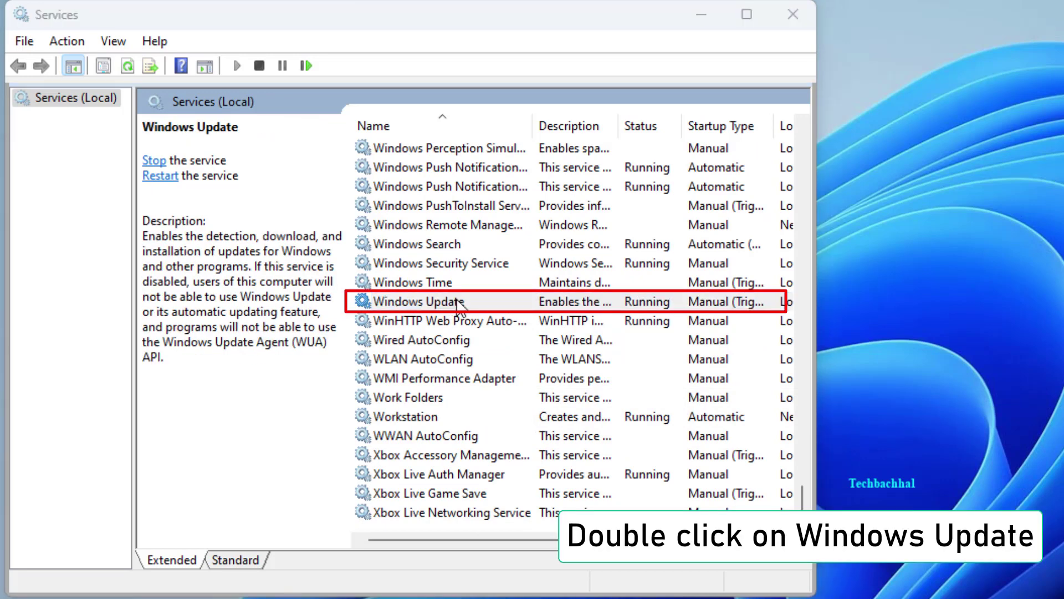
Set the Windows Update service's startup type to Automatic, apply and confirm the change, and close the Services window.
left_click(457, 298)
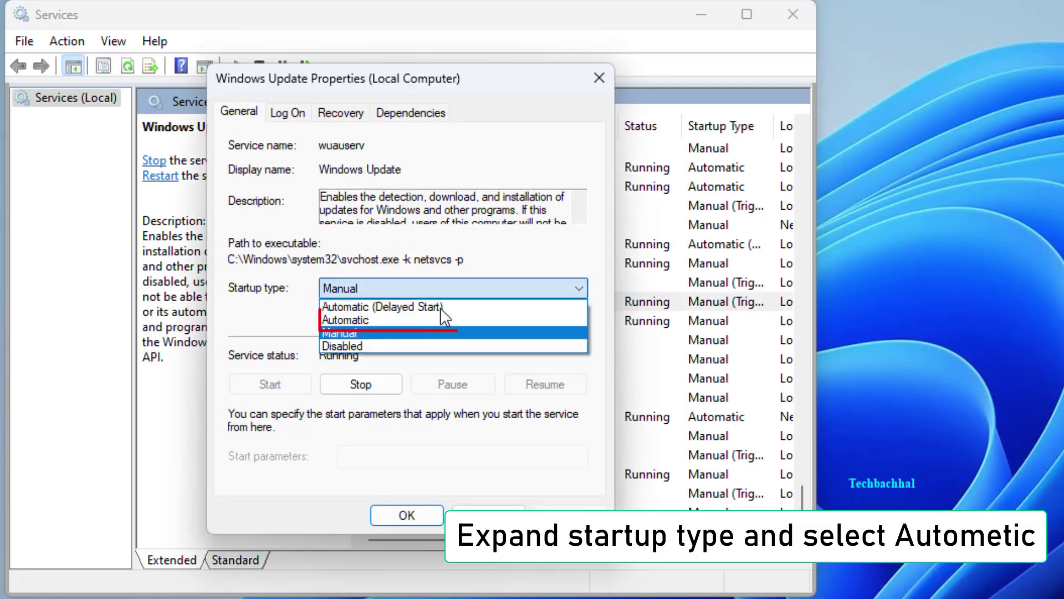
key("Up")
key("Return")
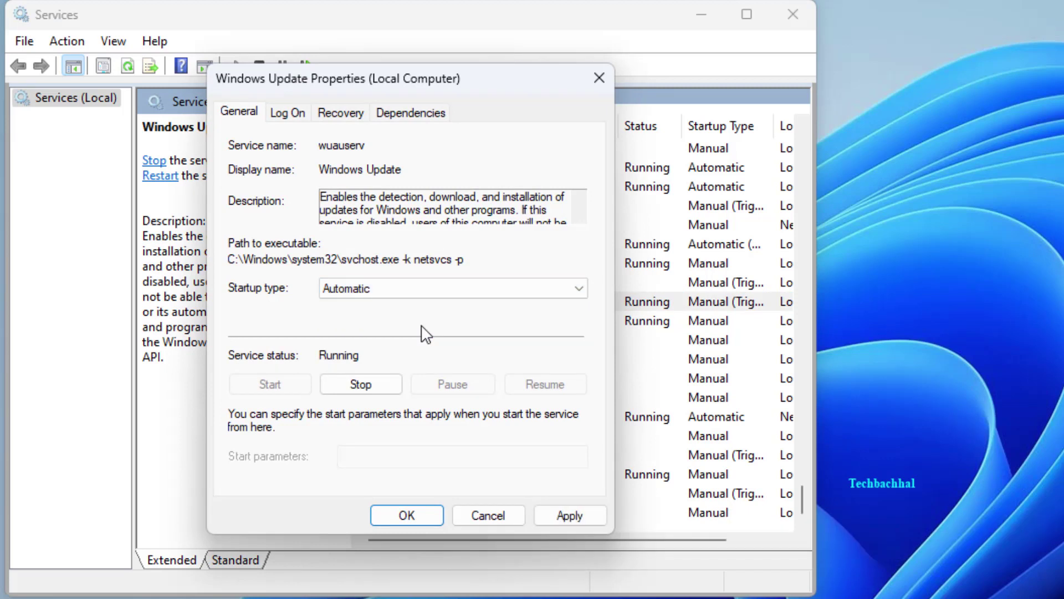
left_click(569, 517)
left_click(419, 514)
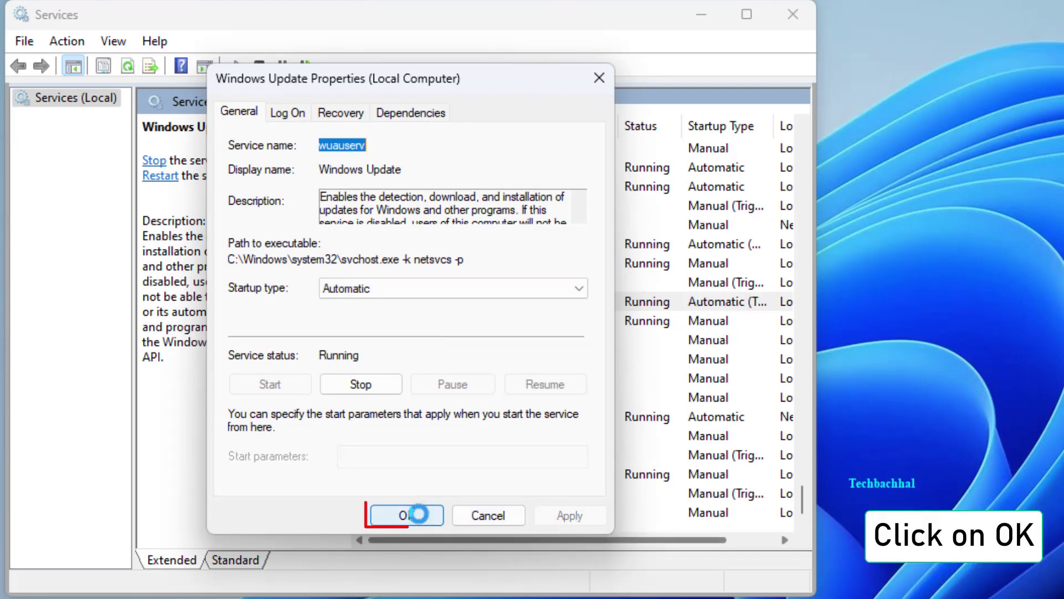
left_click(408, 515)
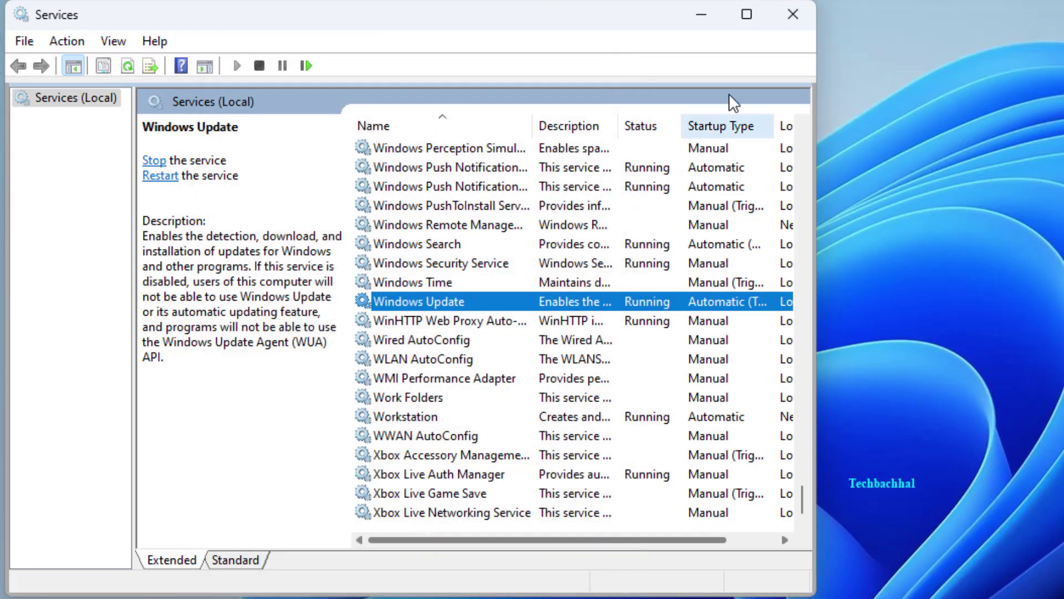
left_click(793, 15)
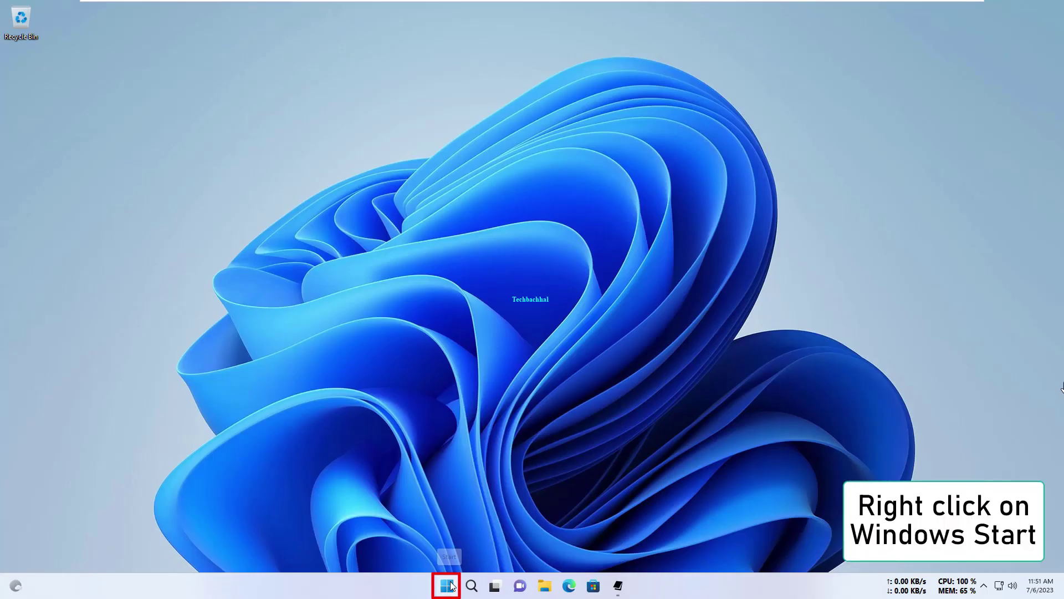
Open Windows Settings, go to the other troubleshooters under System > Troubleshoot, and run the Windows Update troubleshooter.
right_click(448, 586)
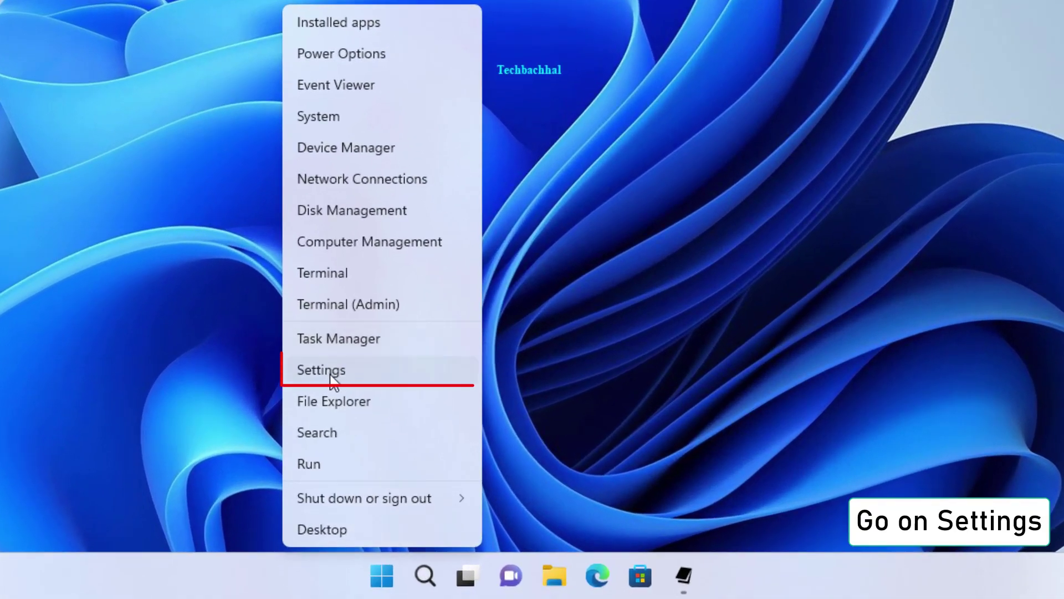
left_click(337, 371)
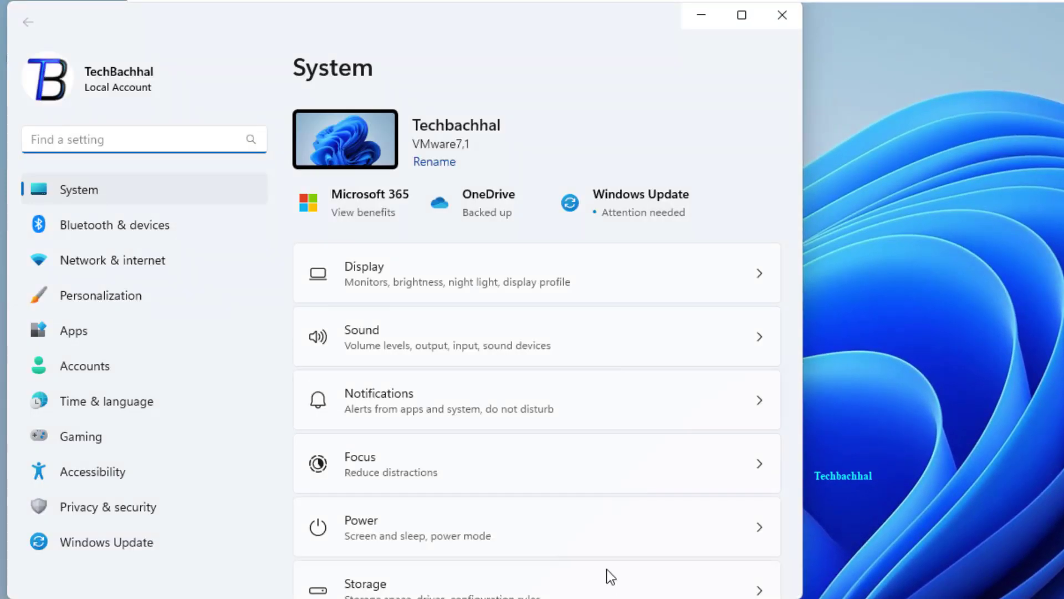
scroll(524, 437, "down", 10)
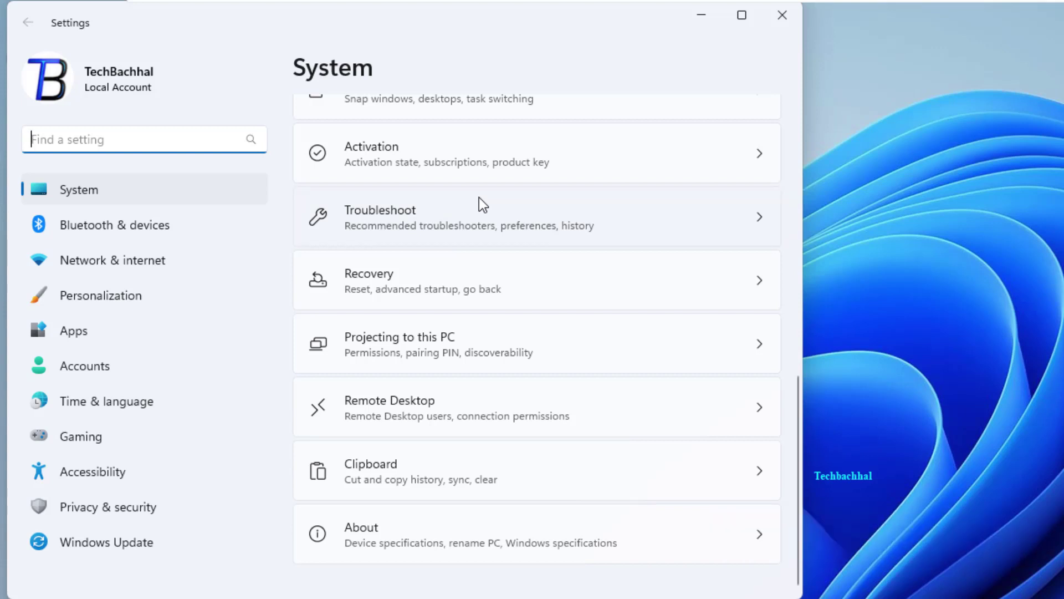
left_click(479, 199)
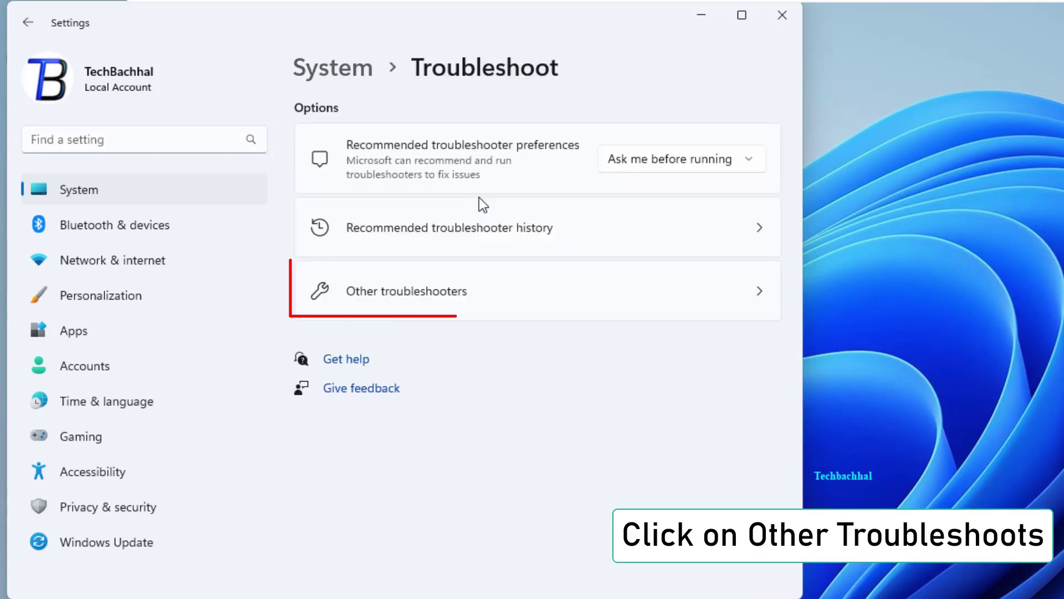
left_click(462, 295)
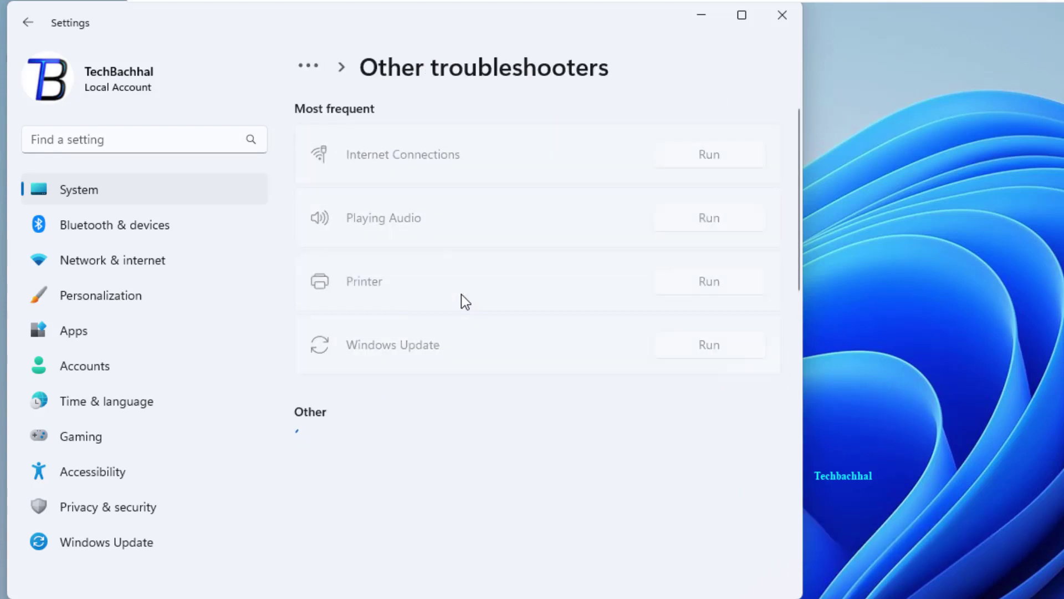
left_click(704, 343)
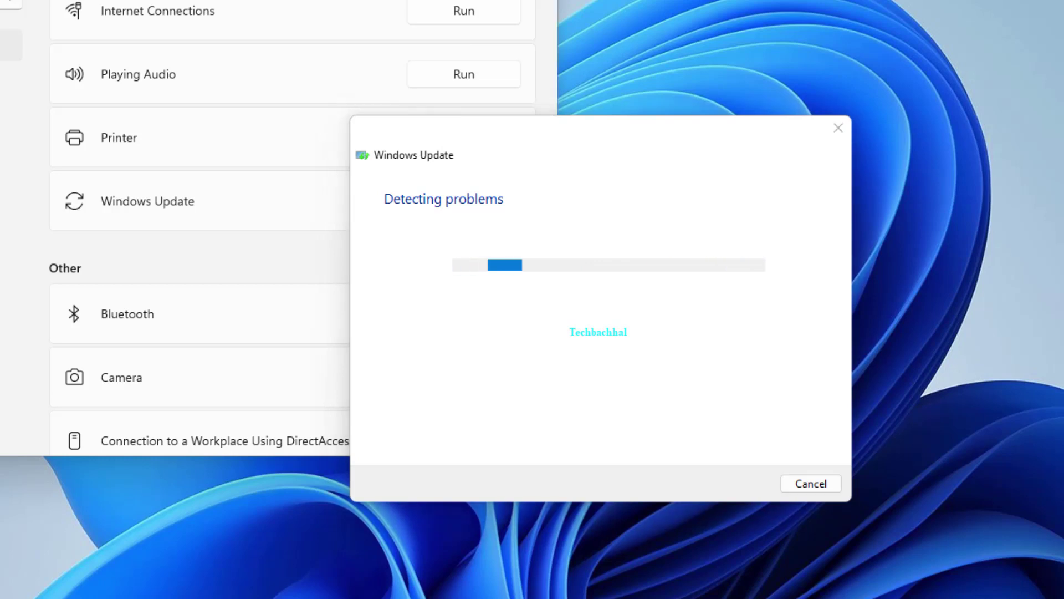
Close Settings, answer Yes to whether the troubleshooter fixed the problem, and close the troubleshooter.
left_click(537, 0)
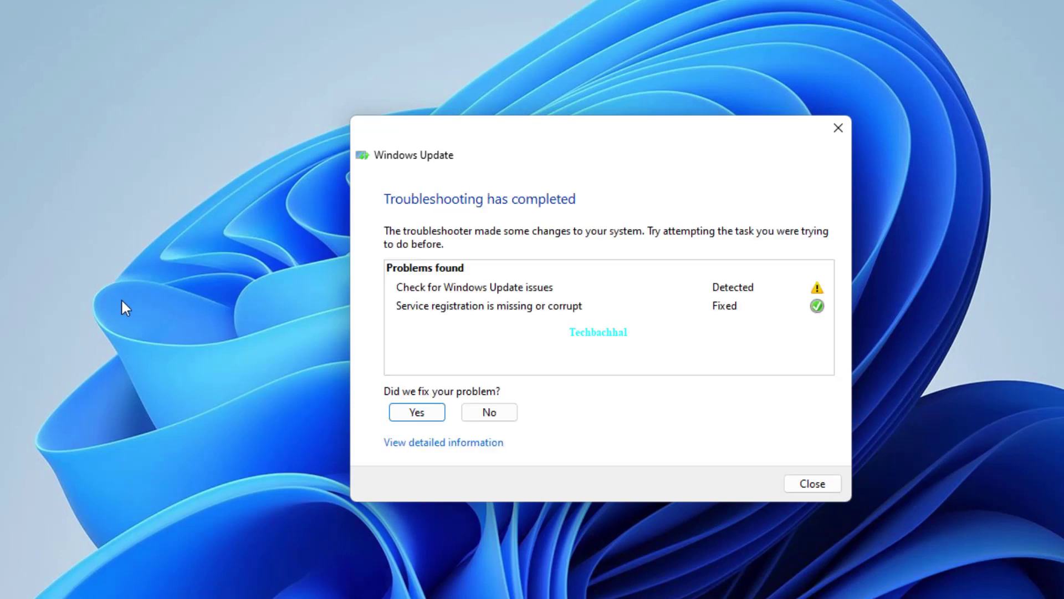
left_click(413, 412)
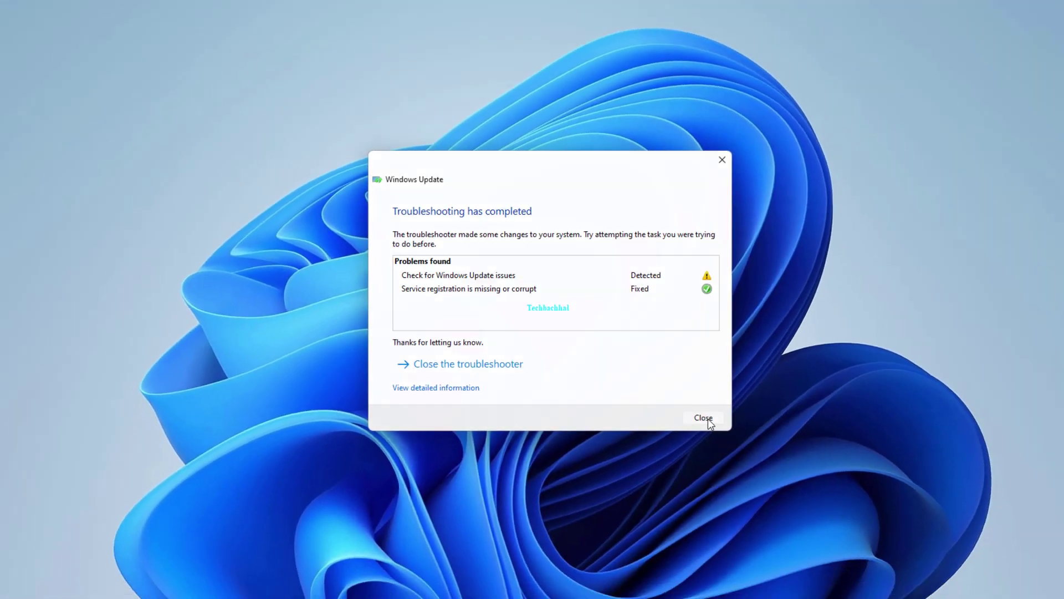
left_click(812, 484)
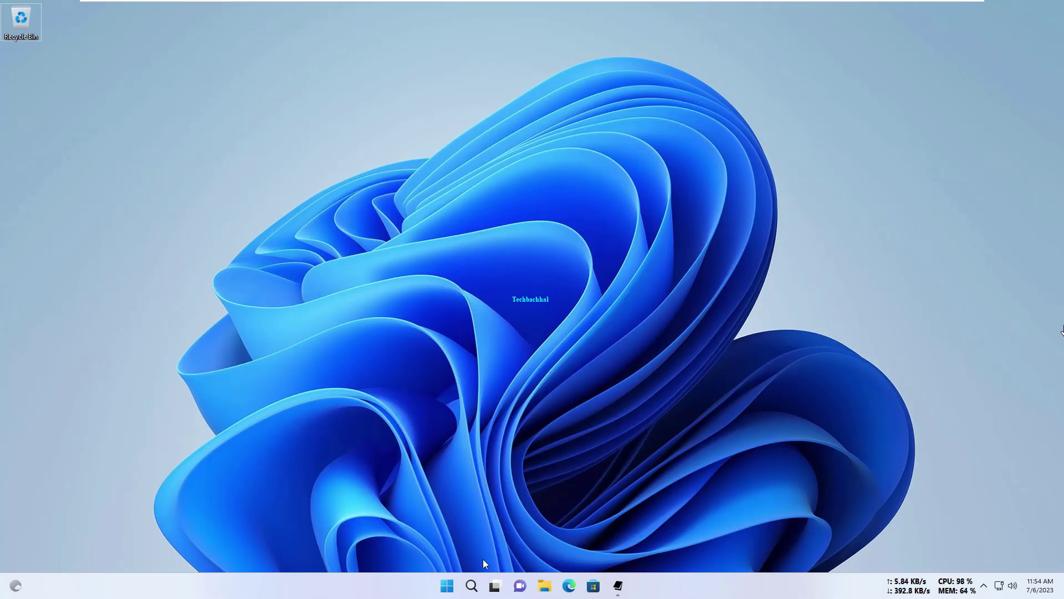
Switch to Notepad, bring up the blank note and the note with the repair commands, and move the commands note below the blank one.
left_click(620, 586)
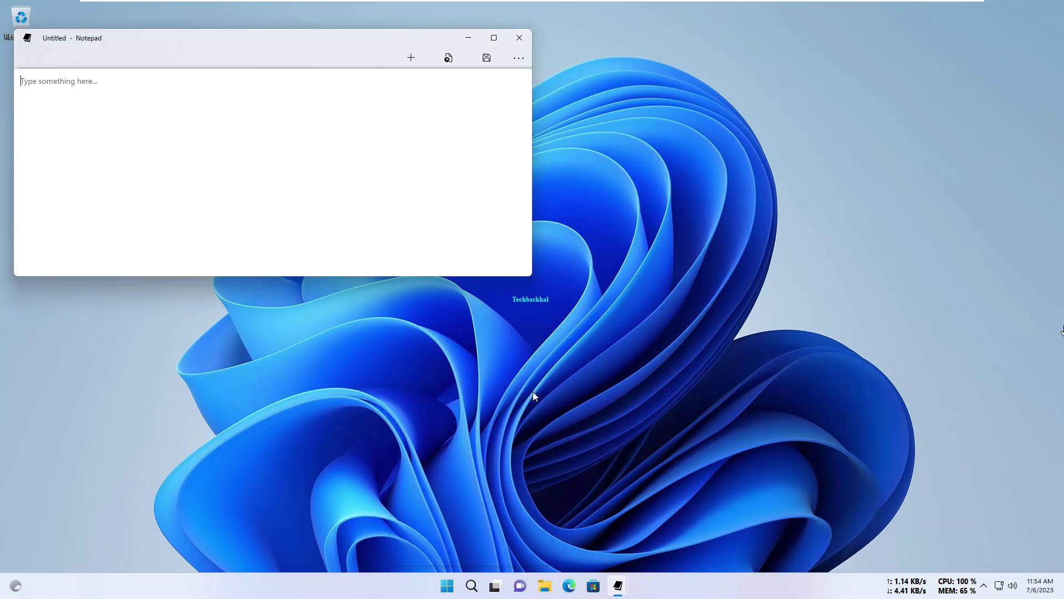
mouse_move(625, 593)
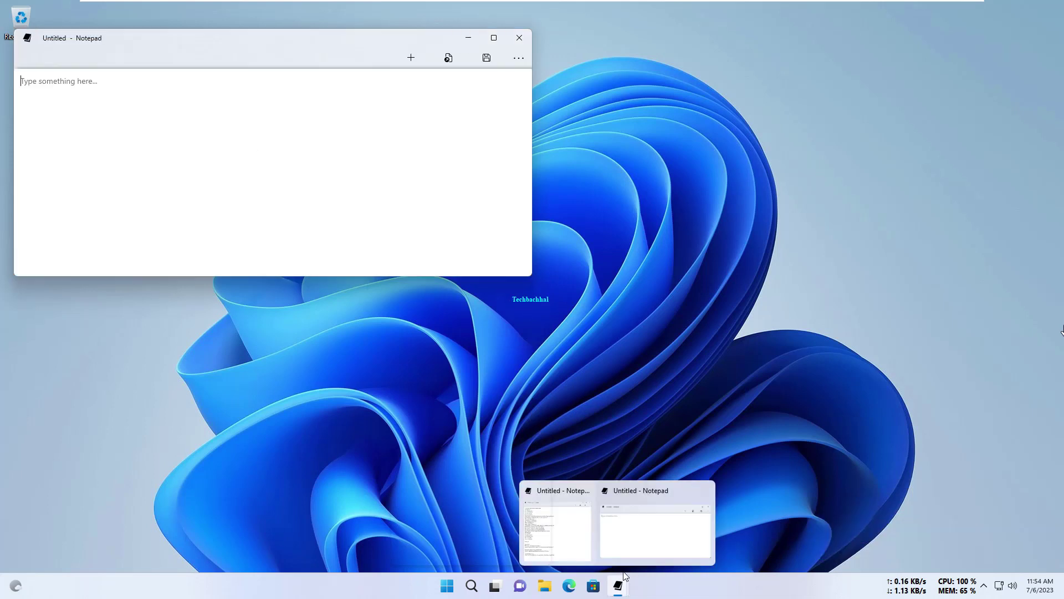
left_click(586, 533)
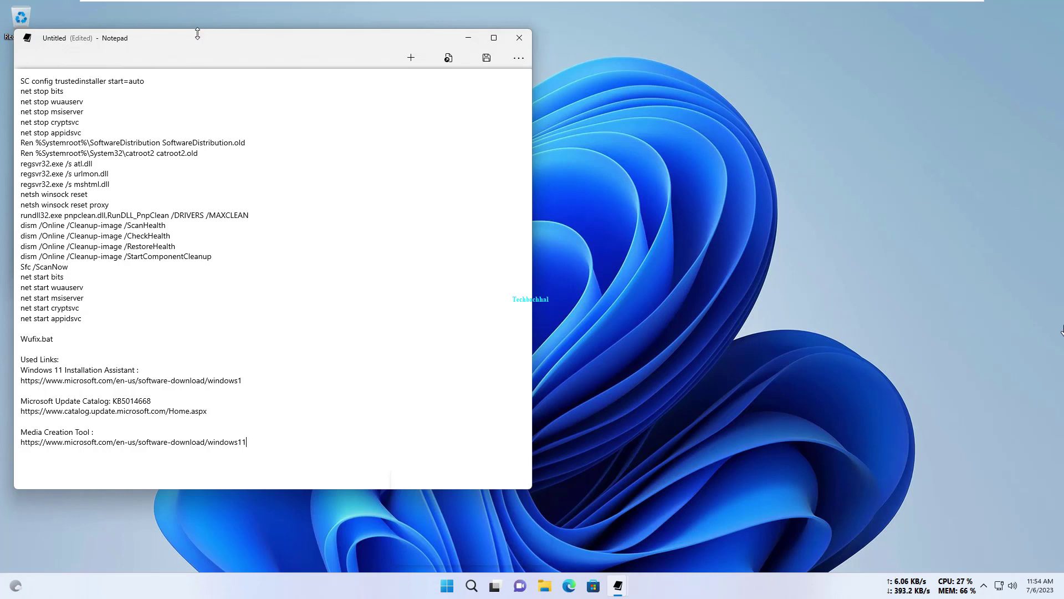
left_click_drag(197, 34, 232, 272)
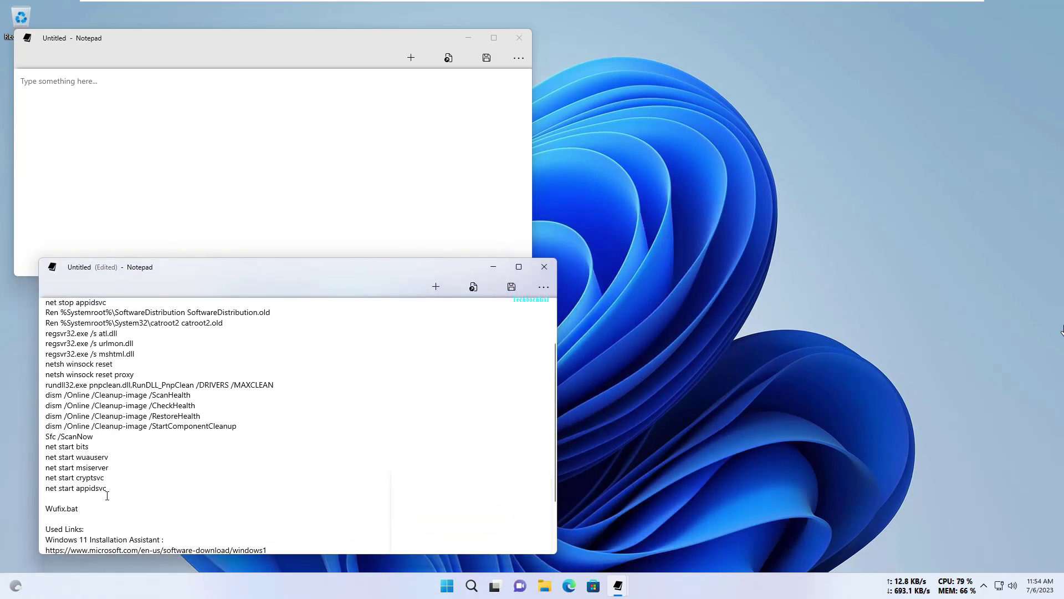
Copy the commands from "SC config trustedinstaller start=auto" through "net start appidsvc" and paste them into the blank note.
left_click_drag(107, 487, 19, 259)
key("ctrl+c")
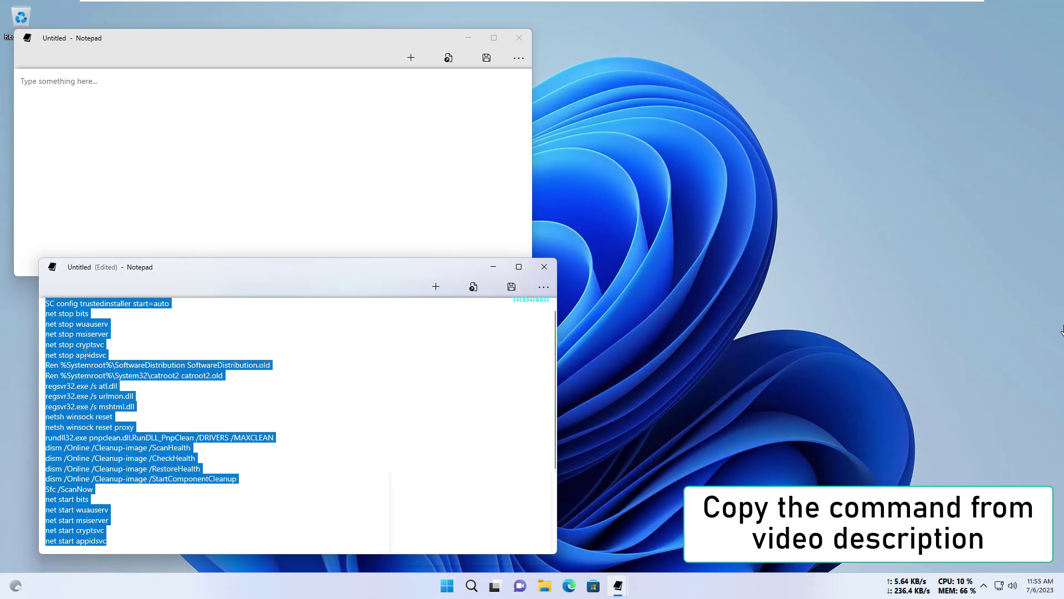
left_click(60, 106)
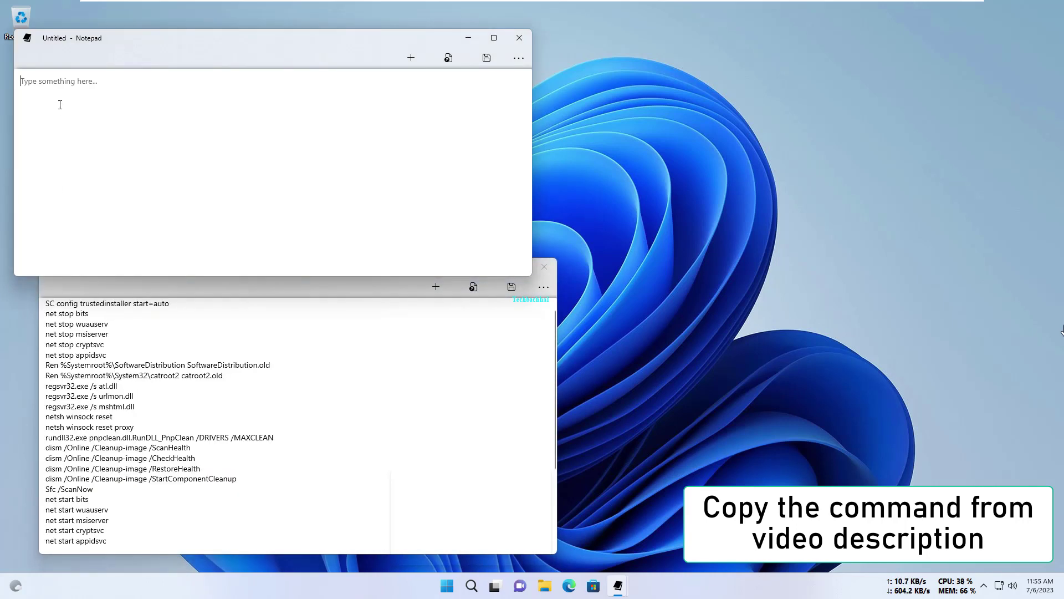
key("ctrl+v")
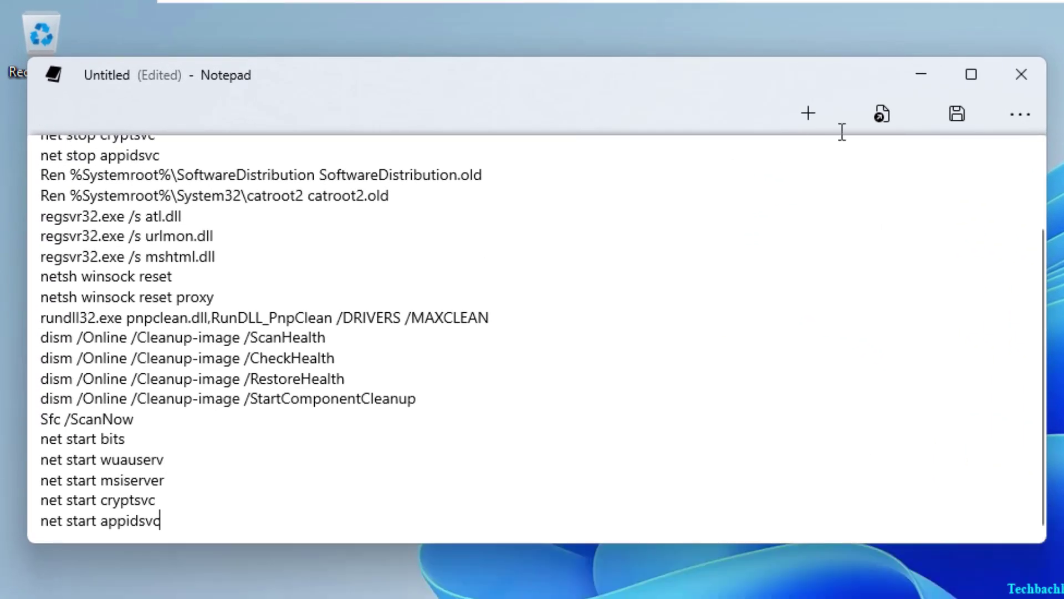
Save the commands note to the Desktop as Wufix.bat with the file type All files, and close the note.
left_click(1020, 114)
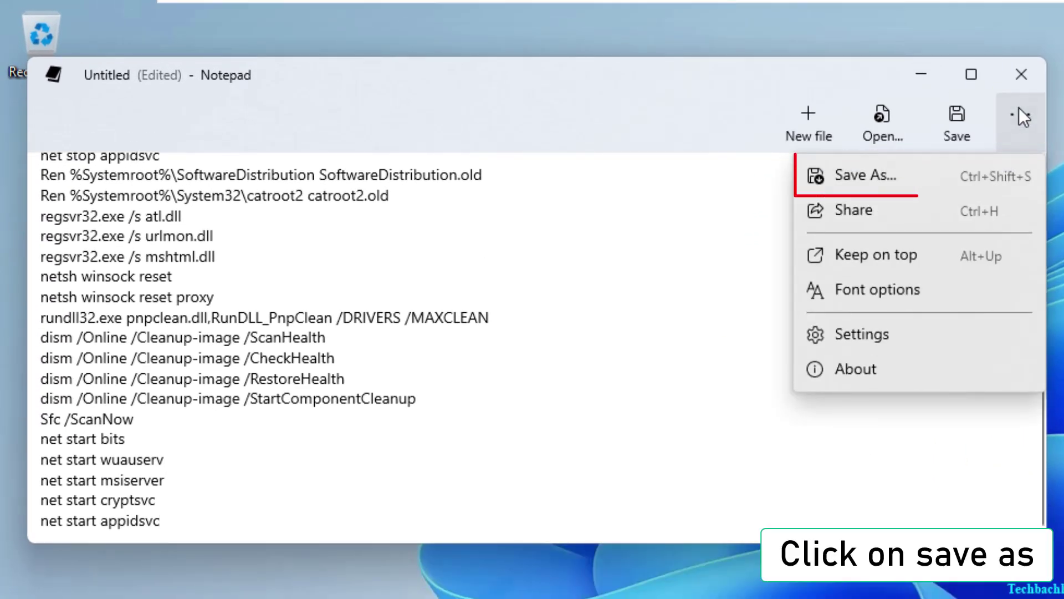
left_click(878, 178)
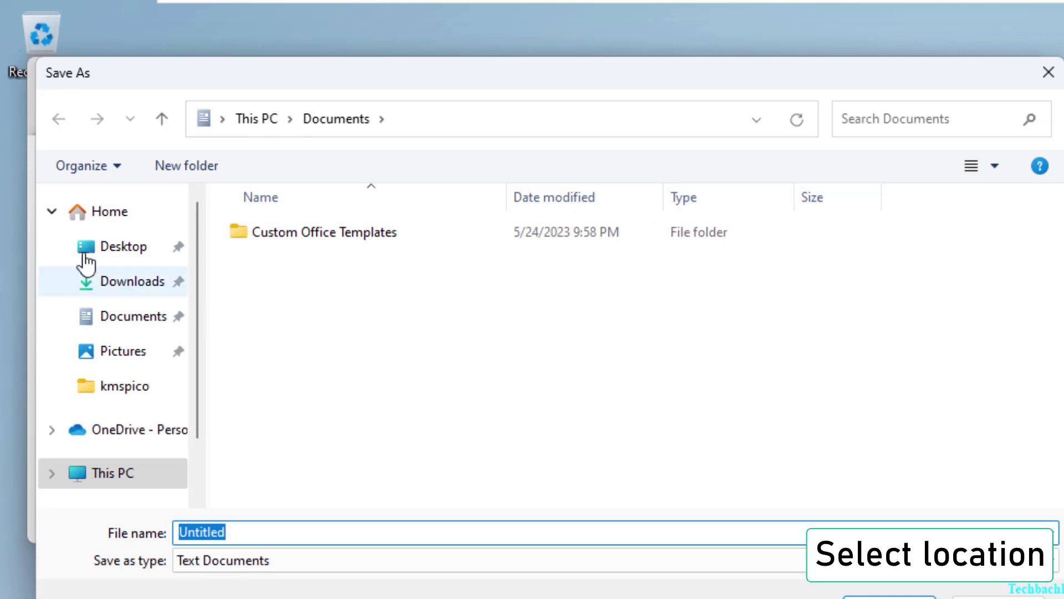
left_click(123, 253)
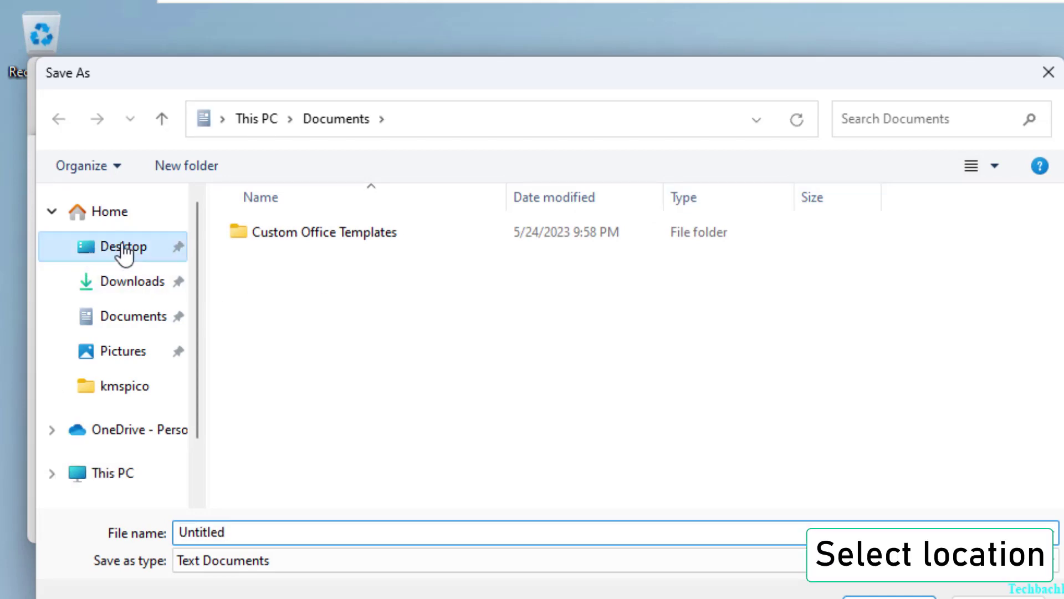
double_click(278, 535)
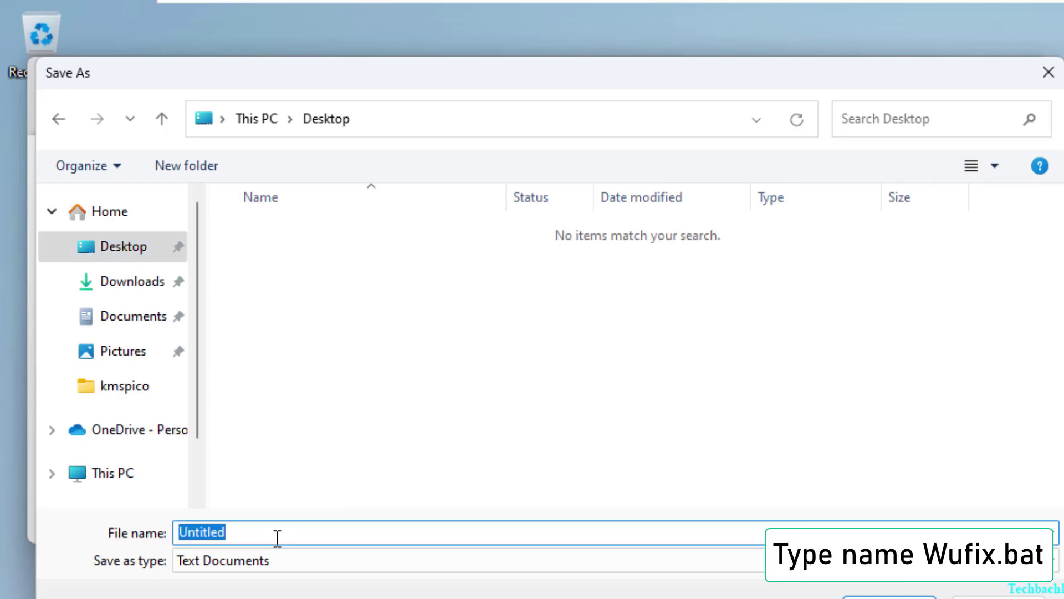
type("Wufix.bat")
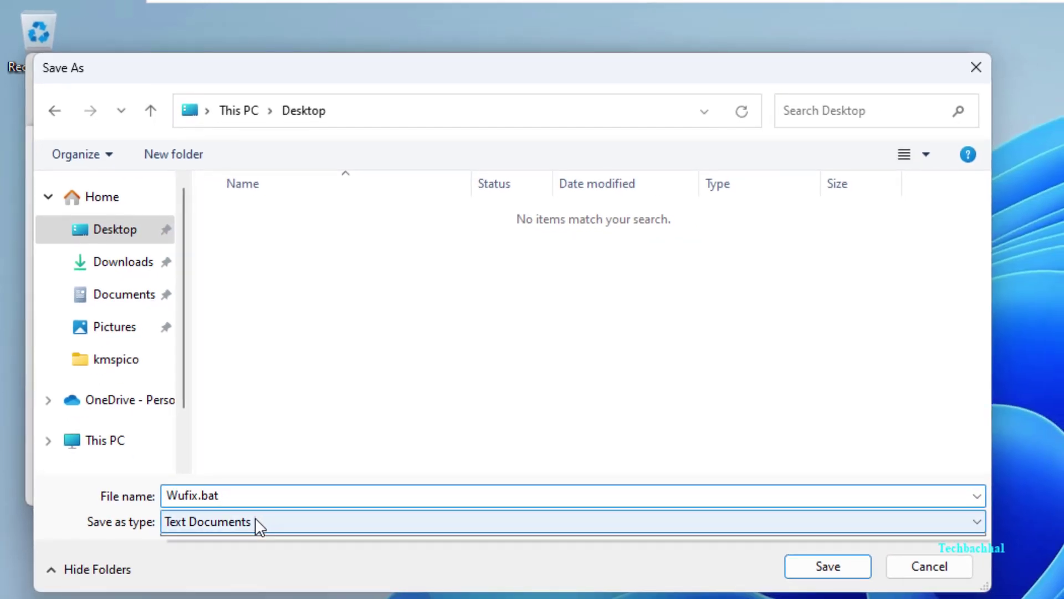
left_click(255, 522)
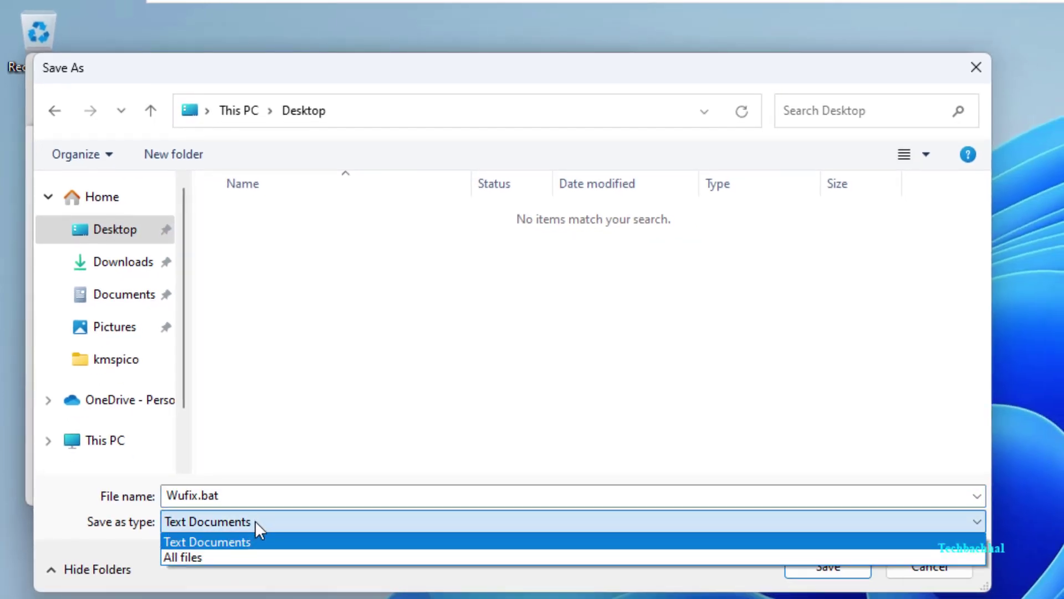
left_click(217, 556)
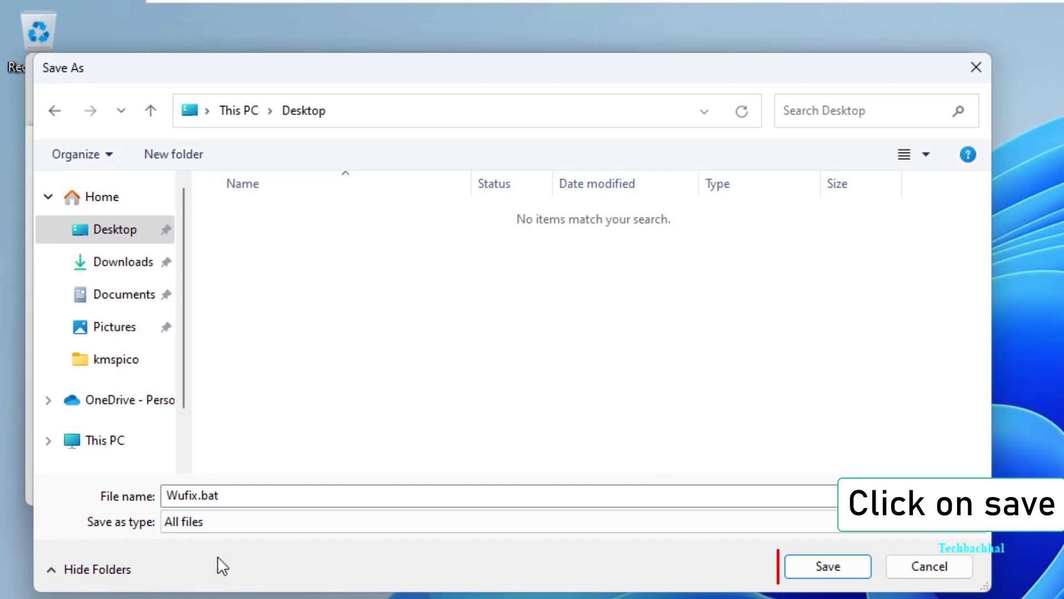
left_click(821, 567)
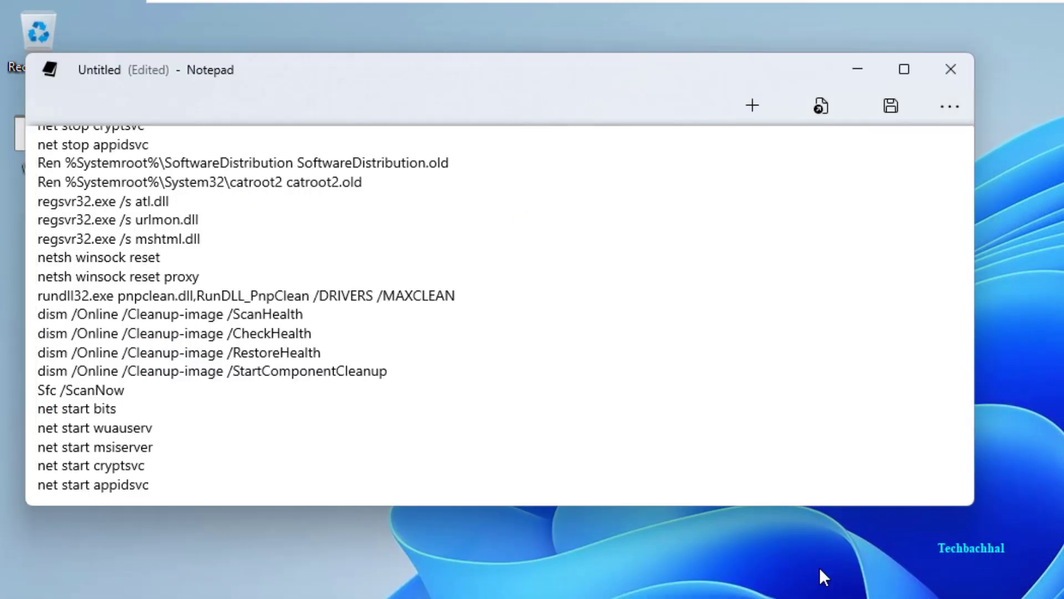
left_click(949, 69)
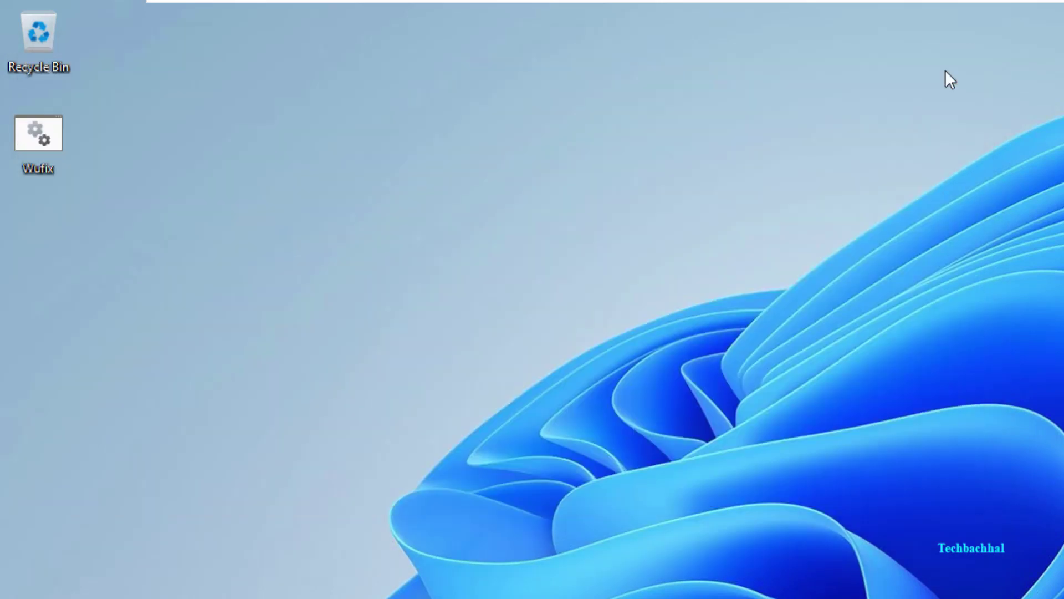
Run the Wufix batch file on the desktop as administrator and allow it to make changes to the device.
right_click(25, 129)
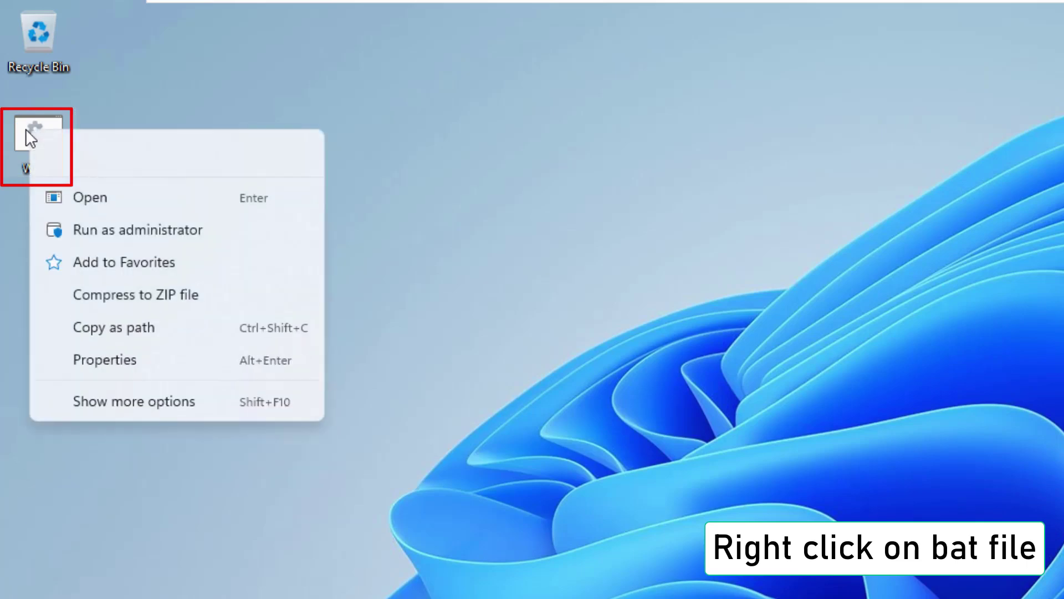
left_click(145, 228)
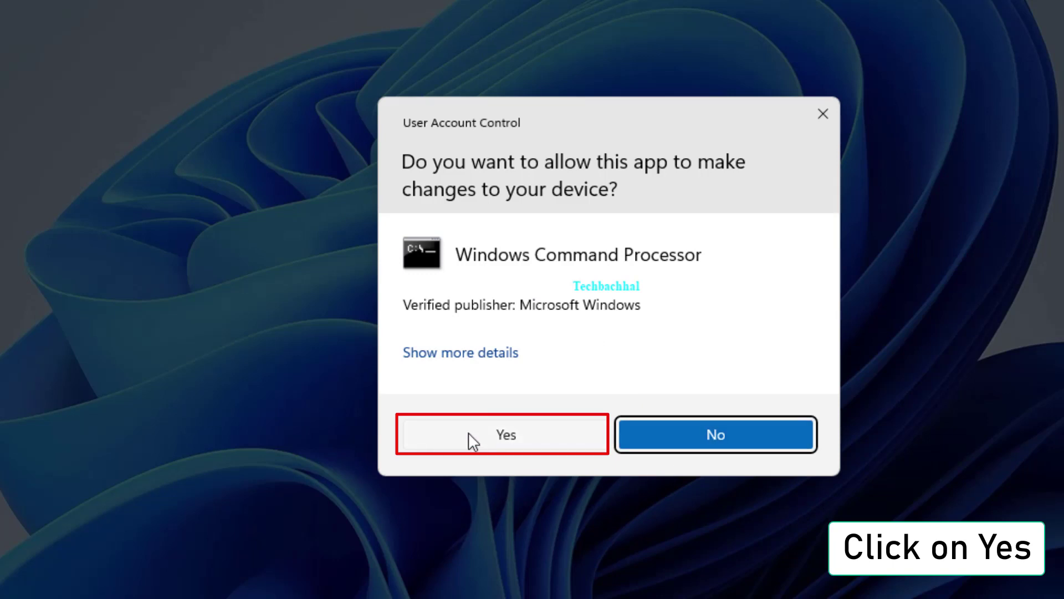
left_click(468, 433)
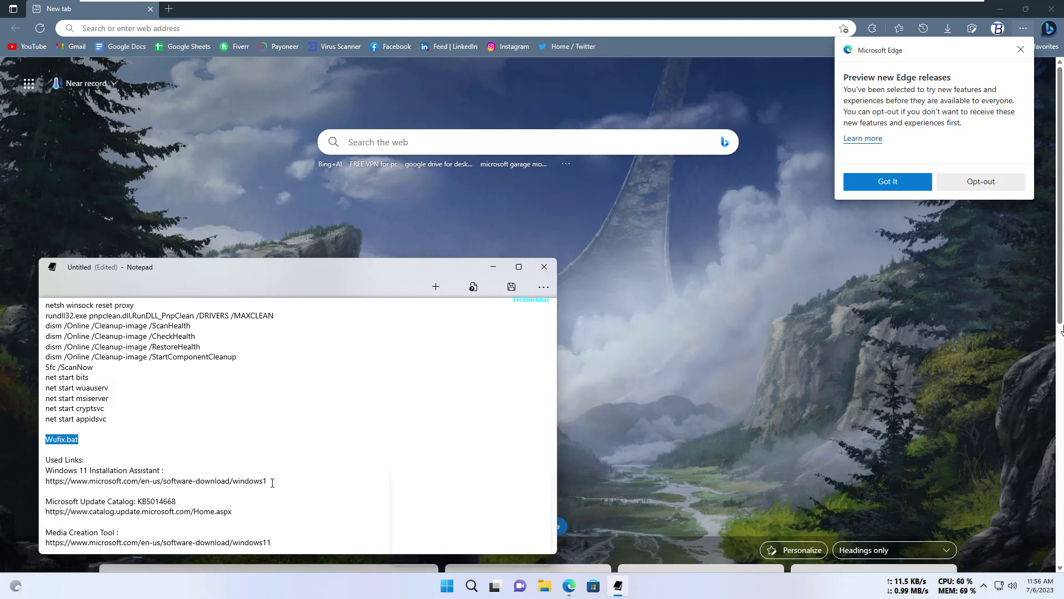
left_click_drag(272, 482, 44, 481)
key("ctrl+c")
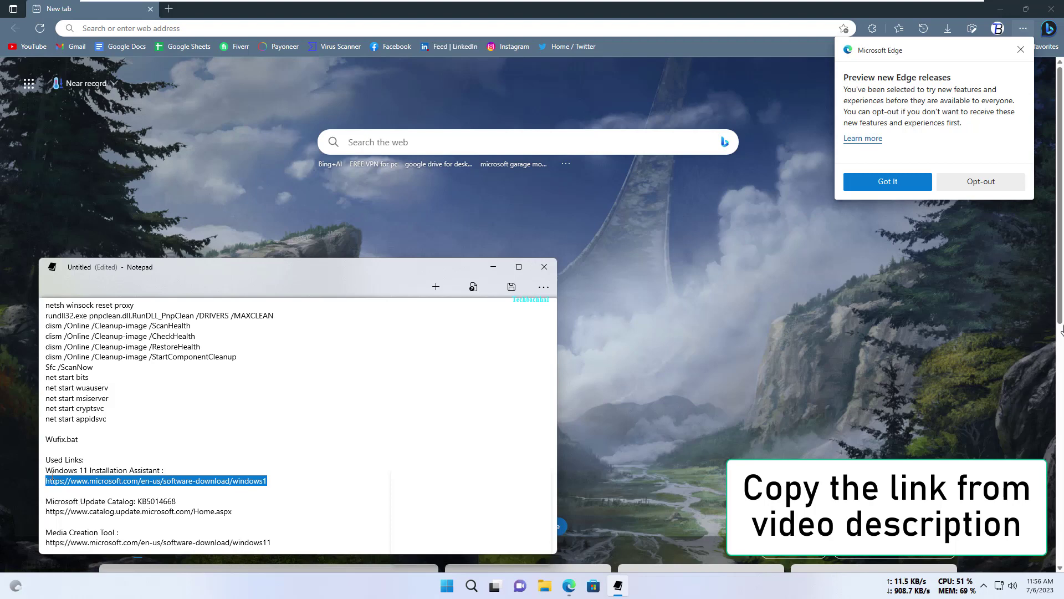
left_click(499, 269)
left_click(498, 268)
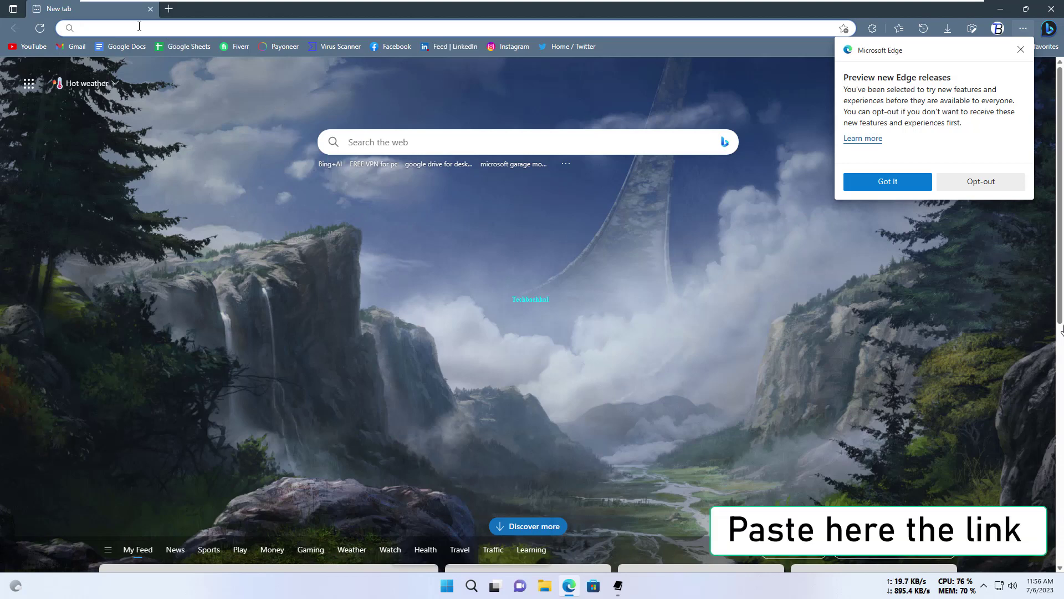
key("ctrl+v")
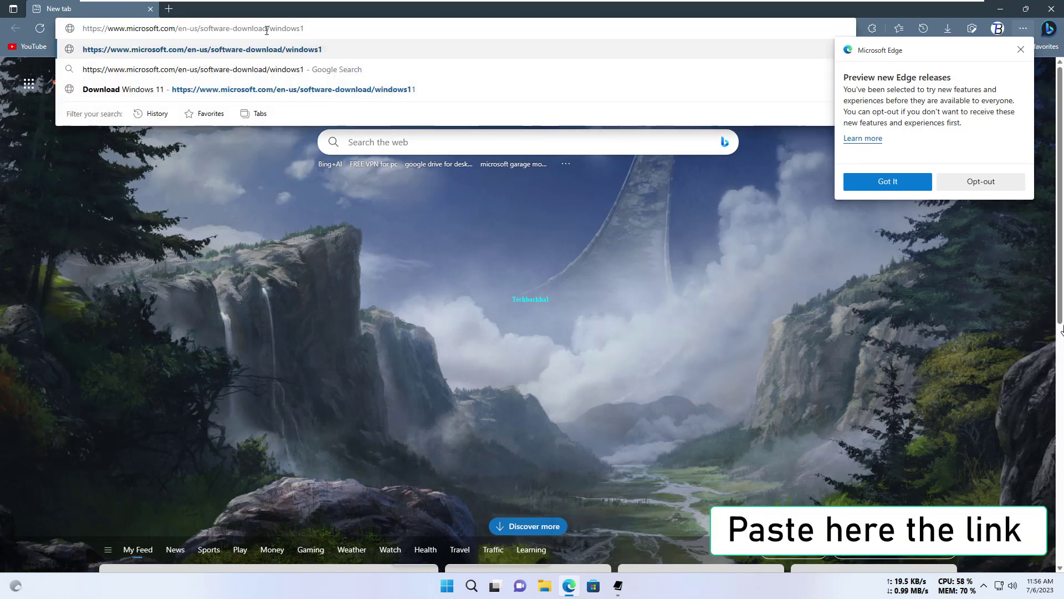
type("1")
key("Return")
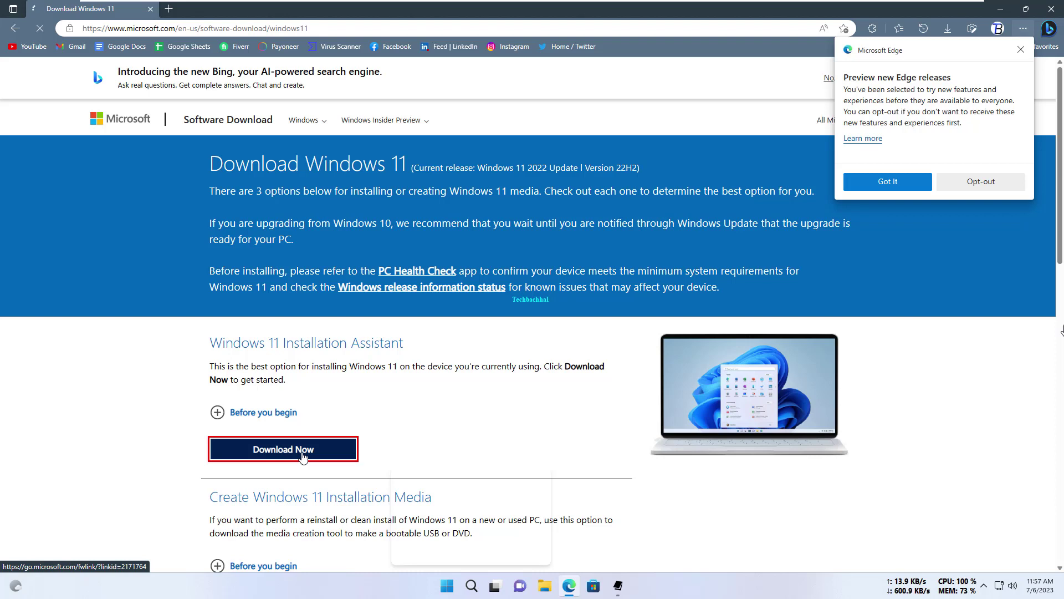
Download the Windows 11 Installation Assistant and save it to the Desktop as Windows11InstallationAssistant.
left_click(303, 456)
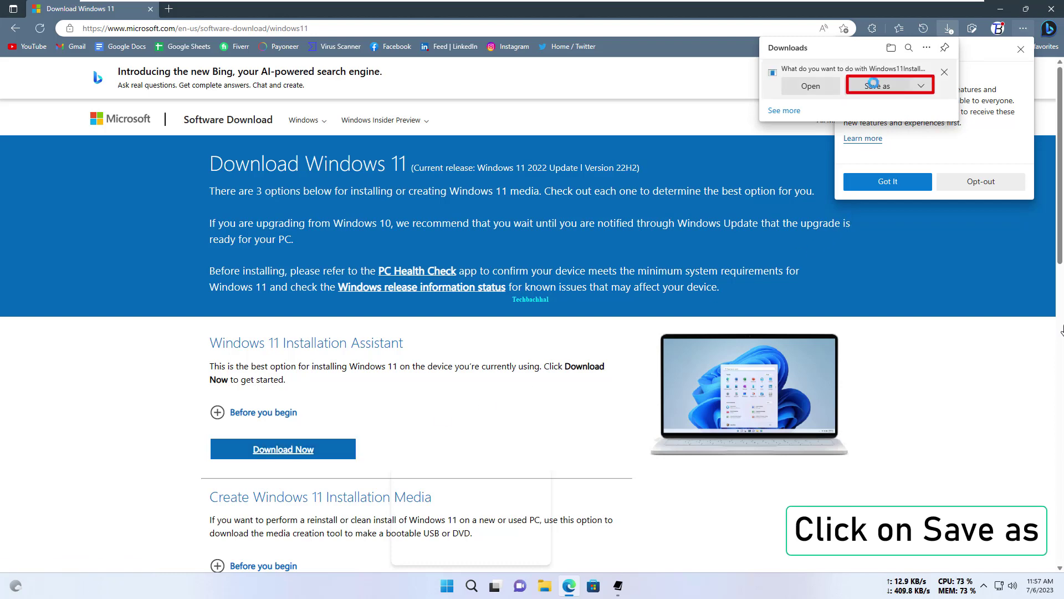
left_click(873, 83)
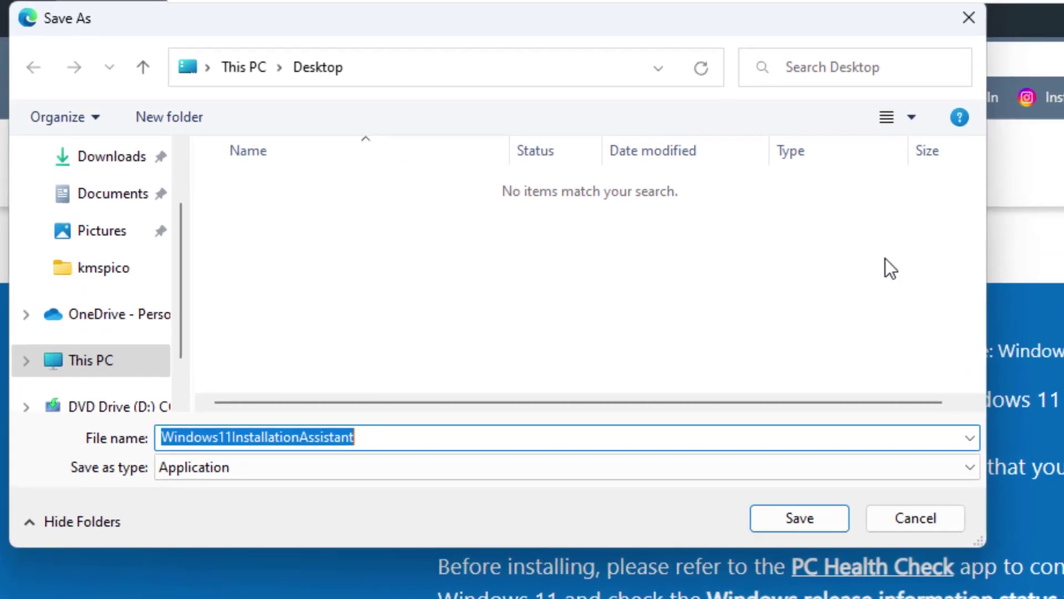
left_click(805, 514)
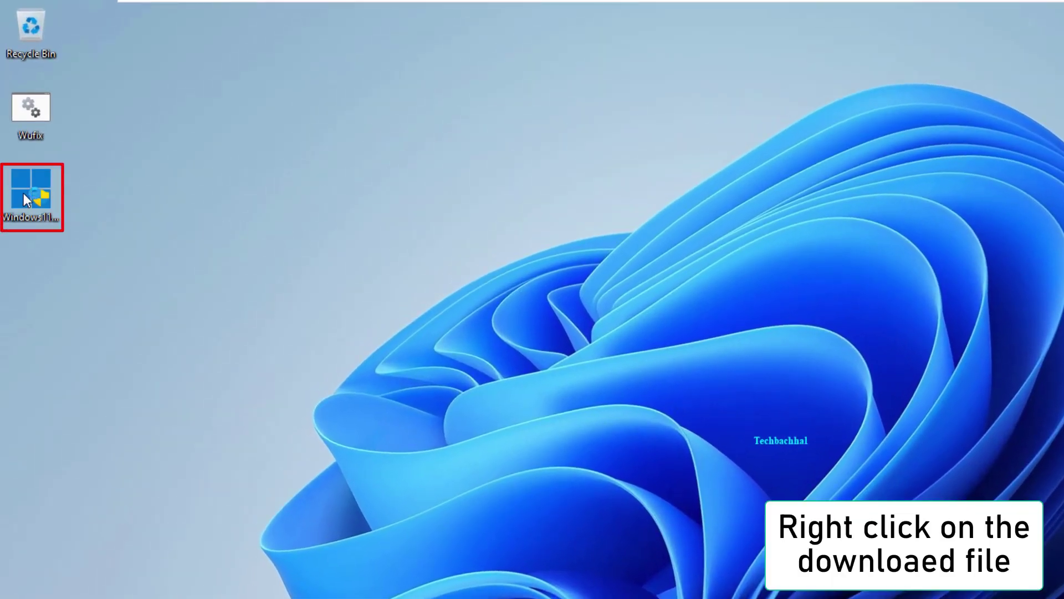
Set the Windows11InstallationAssistant file's properties to run in compatibility mode for Windows 7, and apply the change.
right_click(23, 193)
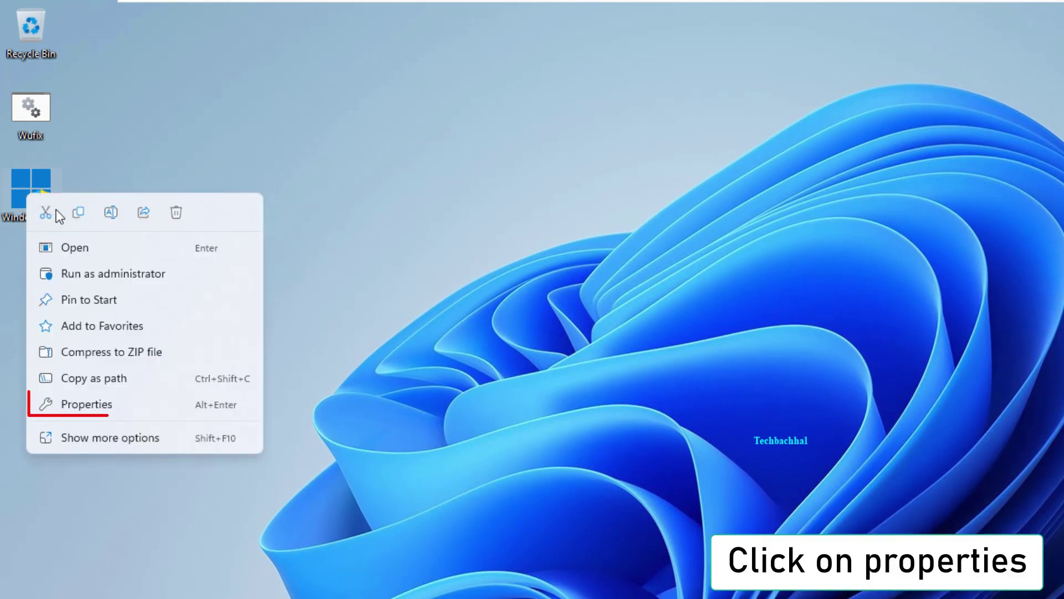
left_click(94, 409)
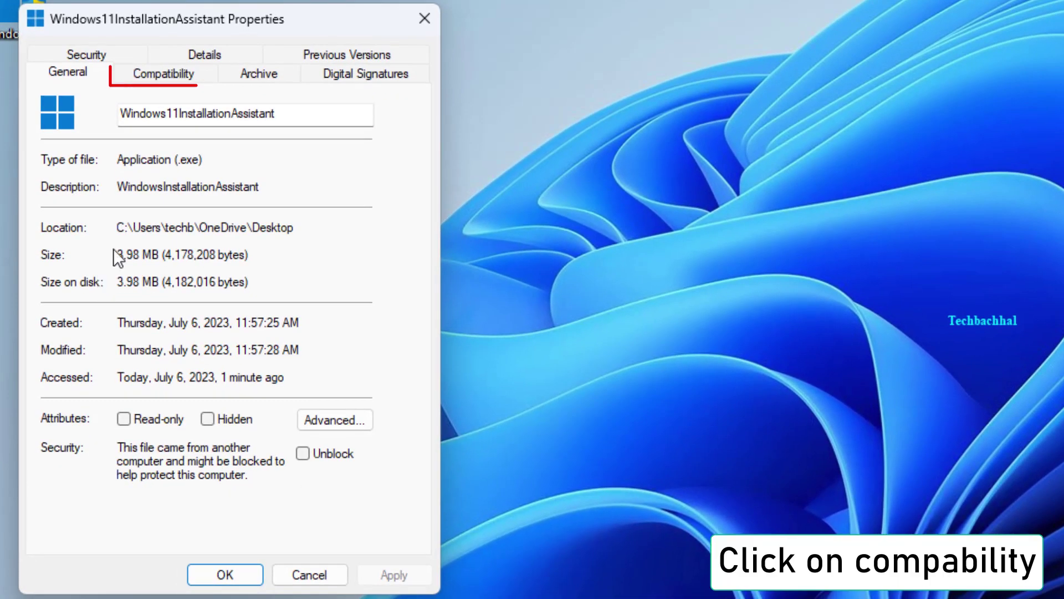
left_click(168, 70)
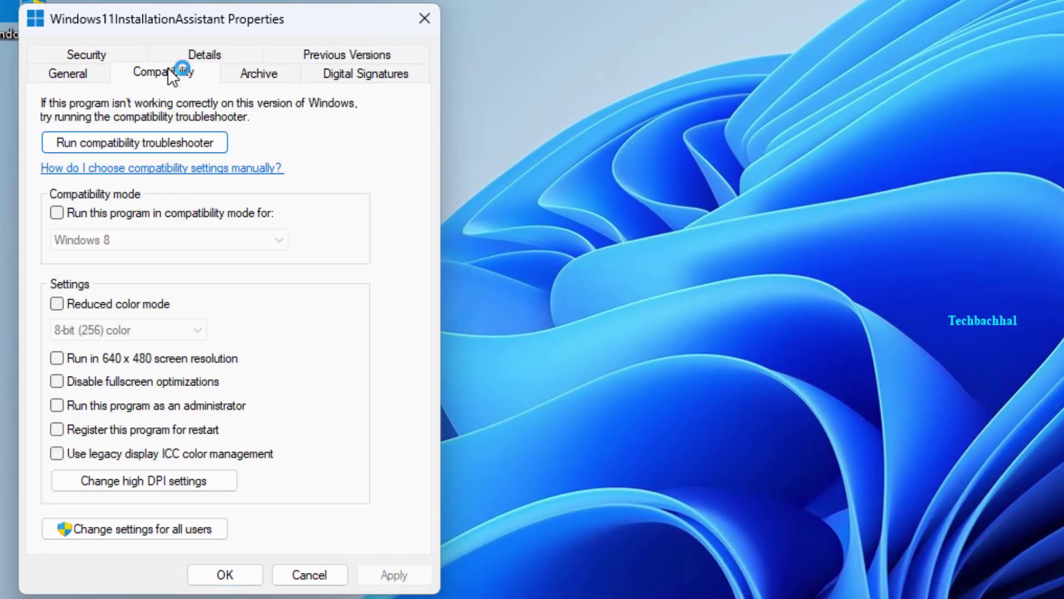
left_click(57, 212)
left_click(133, 238)
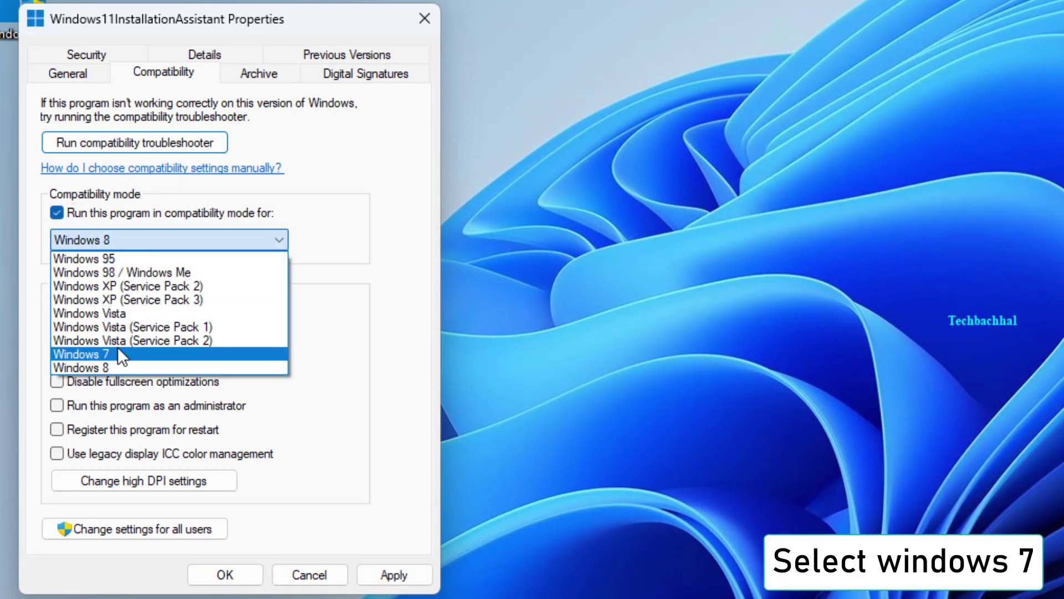
left_click(117, 354)
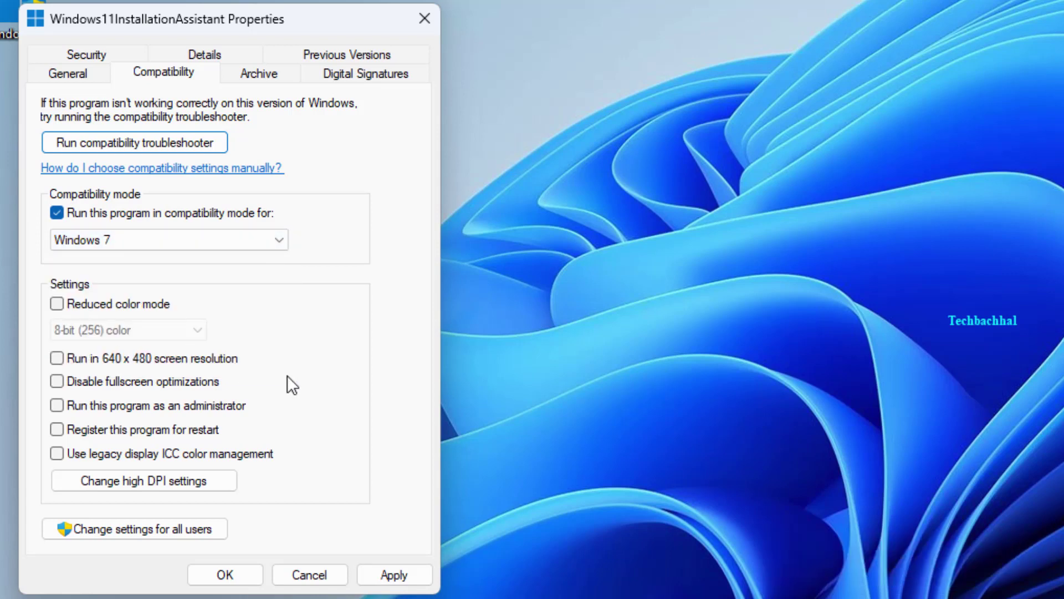
left_click(410, 580)
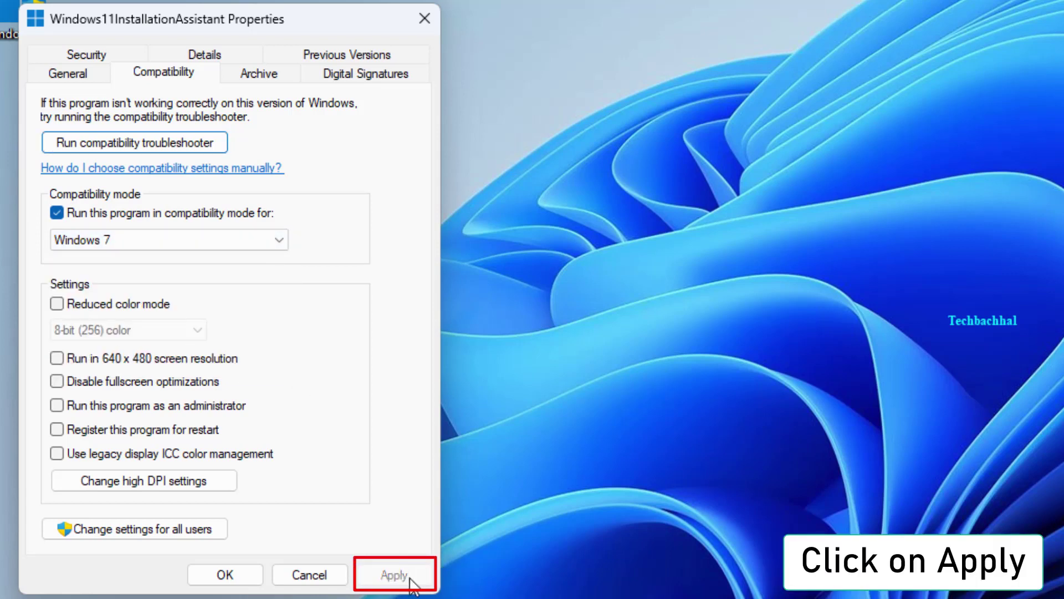
left_click(221, 579)
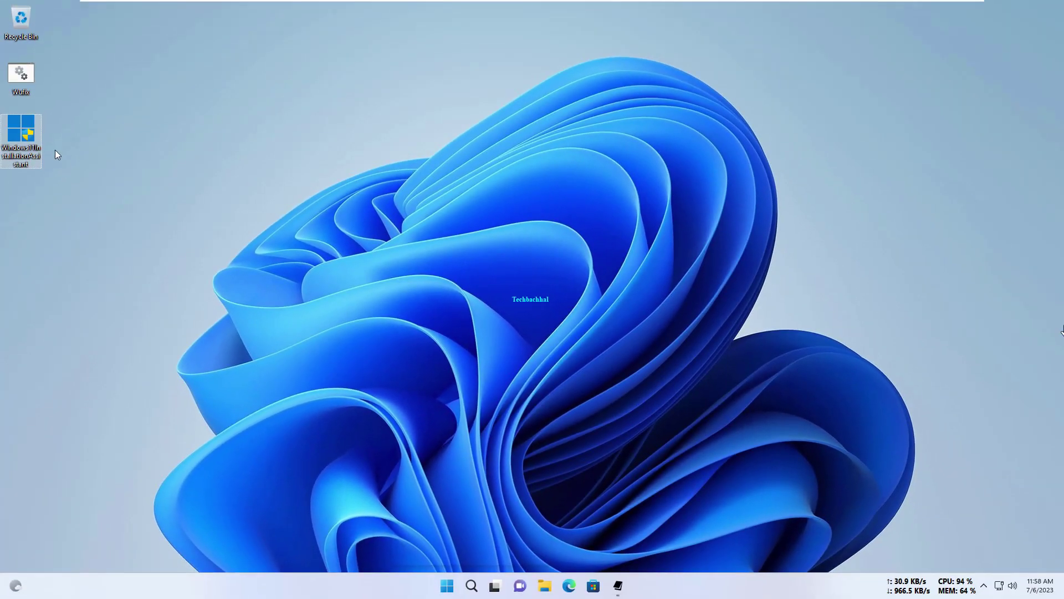
Launch the Windows 11 Installation Assistant from the desktop, allow it to make changes, and accept the license terms to install.
double_click(30, 131)
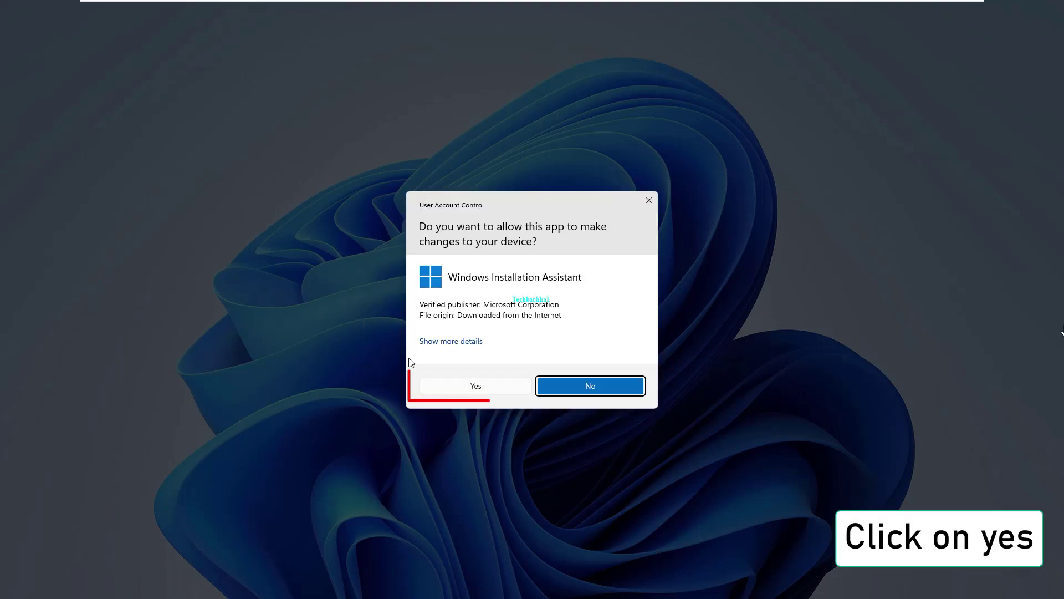
left_click(477, 387)
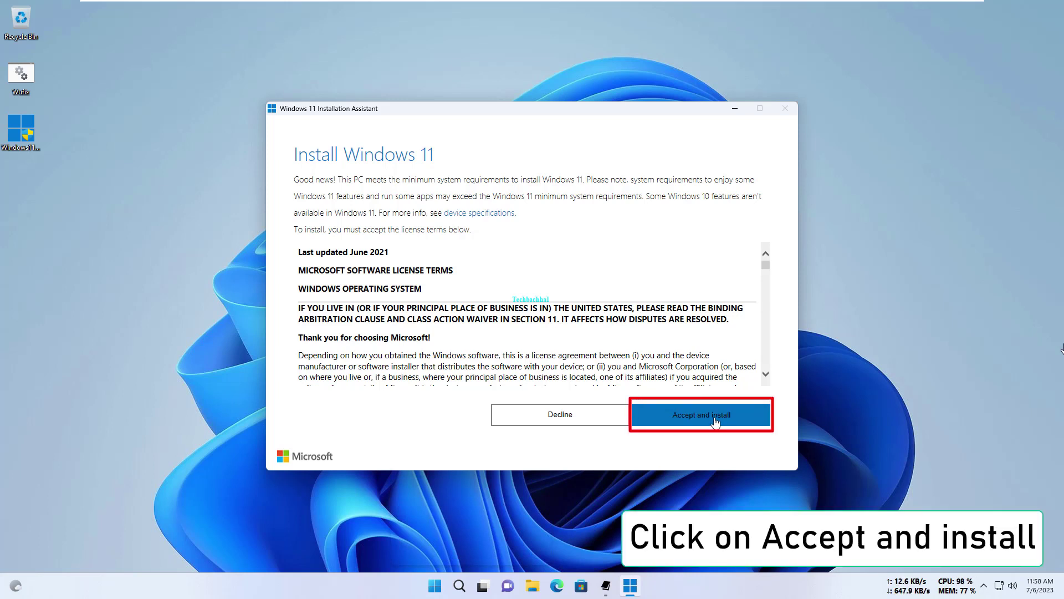
left_click(715, 420)
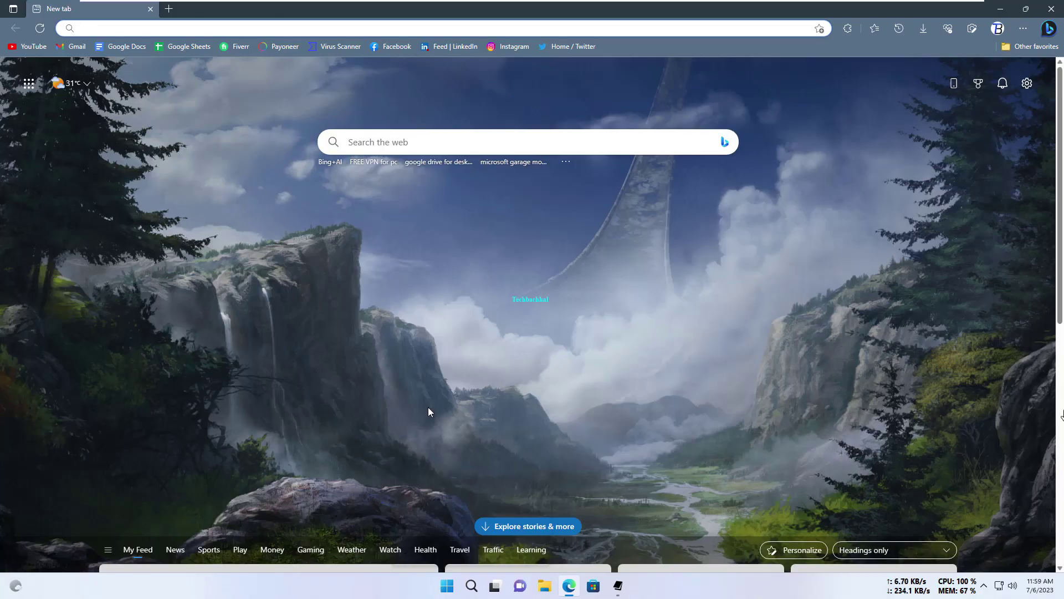
left_click(619, 586)
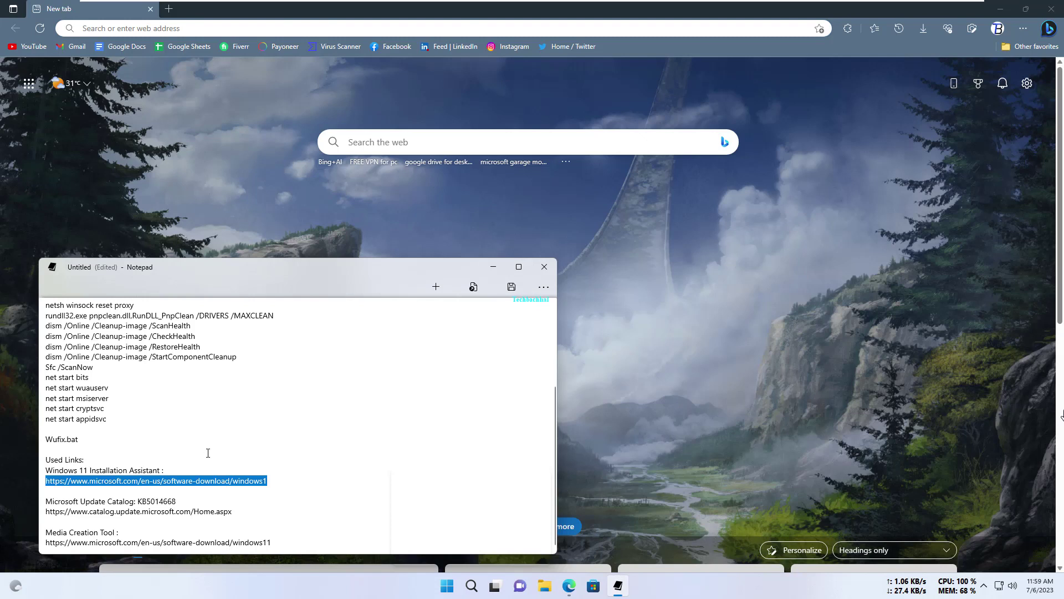
left_click(239, 510)
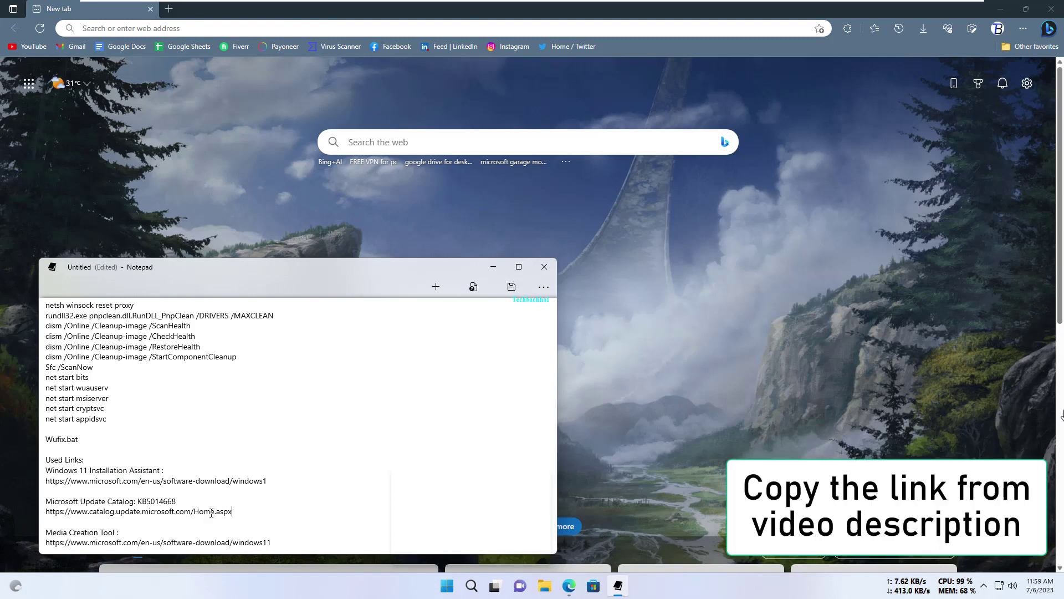
left_click_drag(15, 503, 11, 510)
key("ctrl+c")
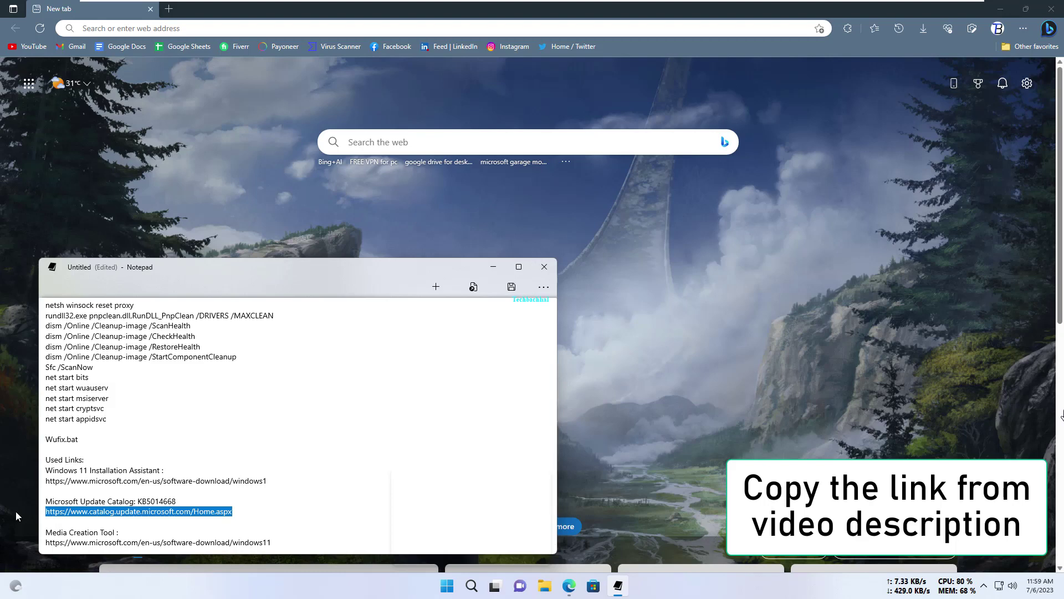
left_click(495, 263)
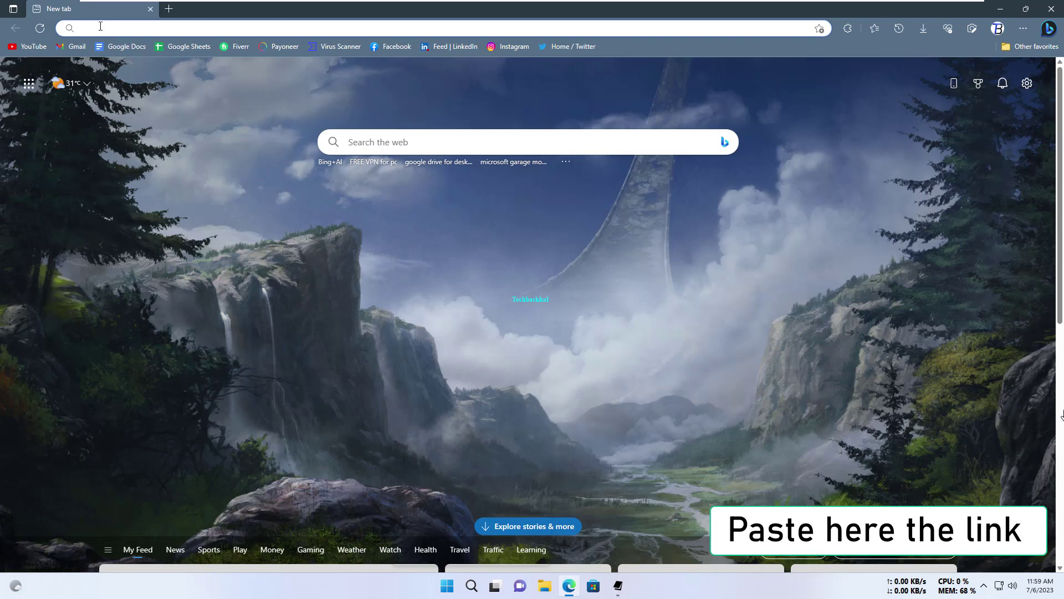
key("ctrl+v")
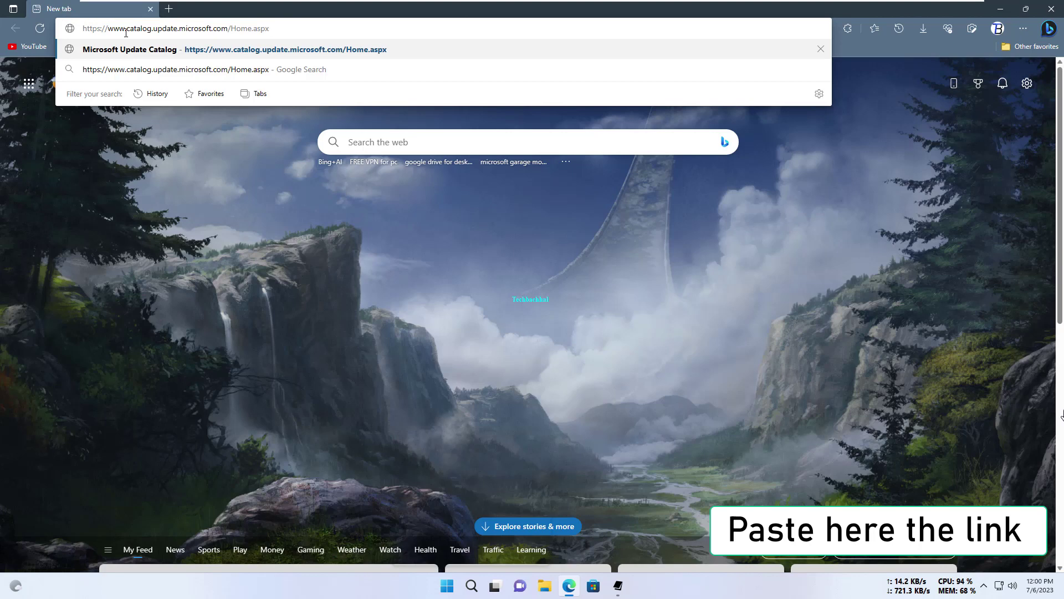
key("Return")
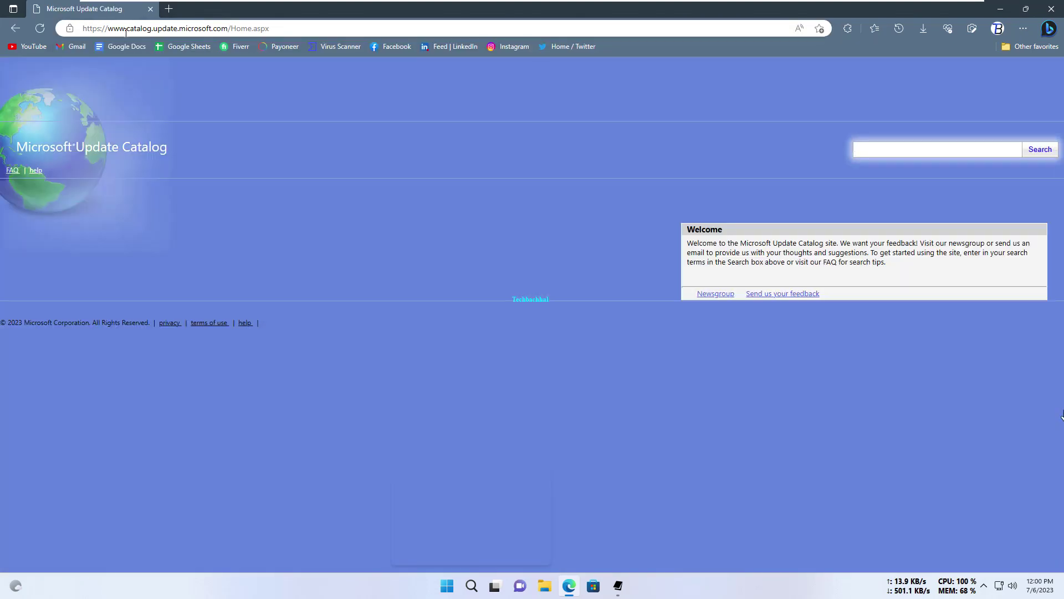
Search the Microsoft Update Catalog for KB5014668.
left_click(918, 148)
type("KB5014668")
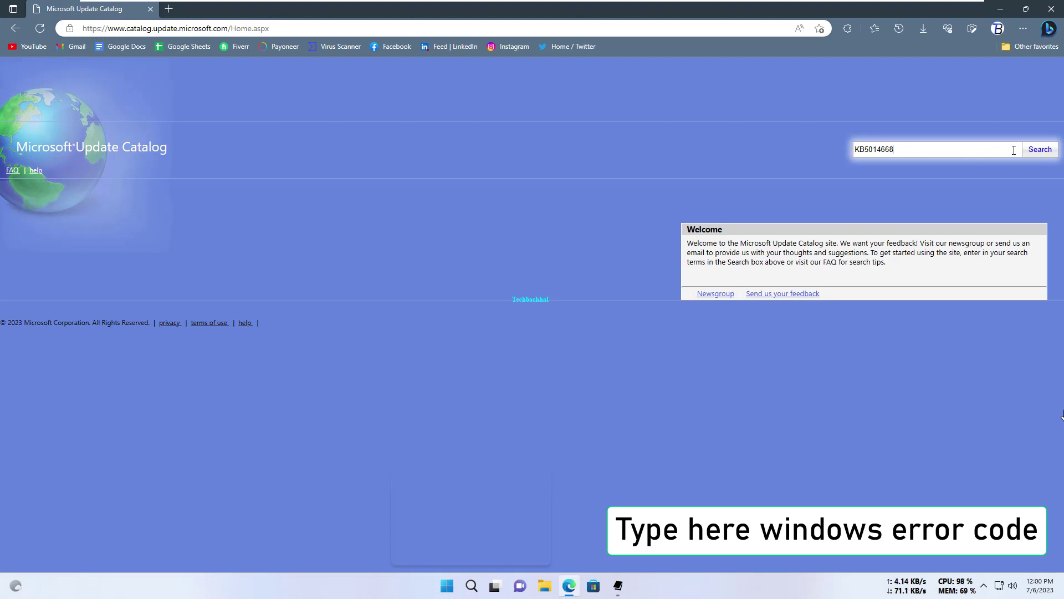
left_click(1037, 153)
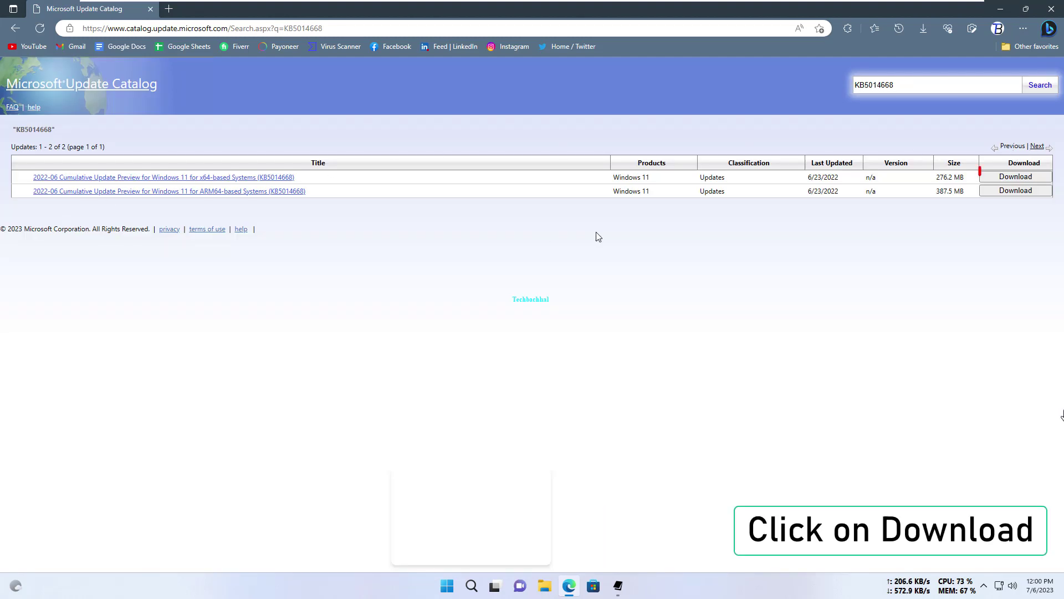
Download the x64-based Windows 11 cumulative update preview package for KB5014668 and save it to the Desktop under its suggested name.
left_click(1014, 178)
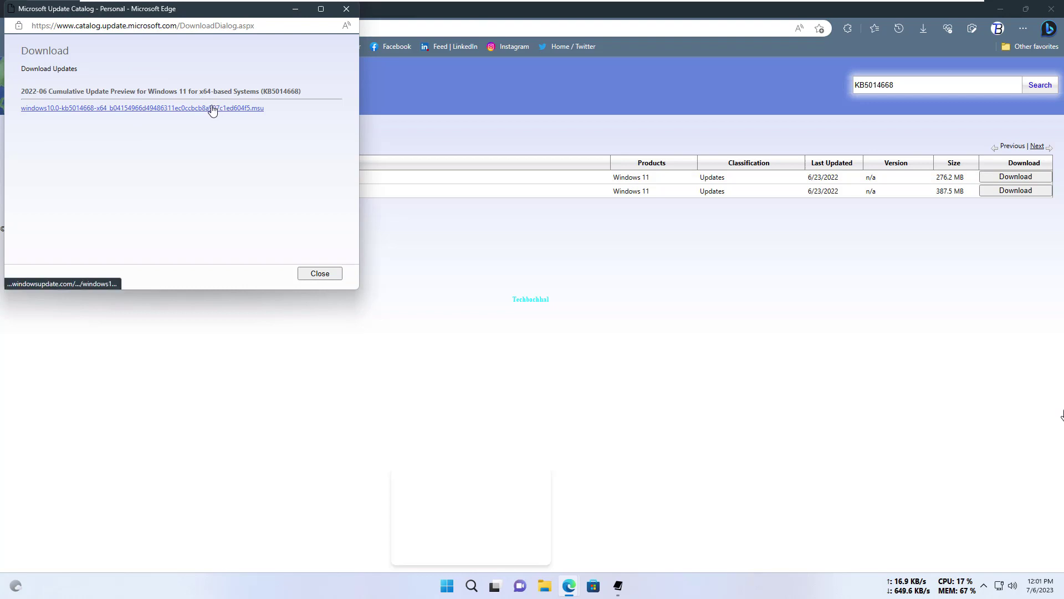
left_click(174, 110)
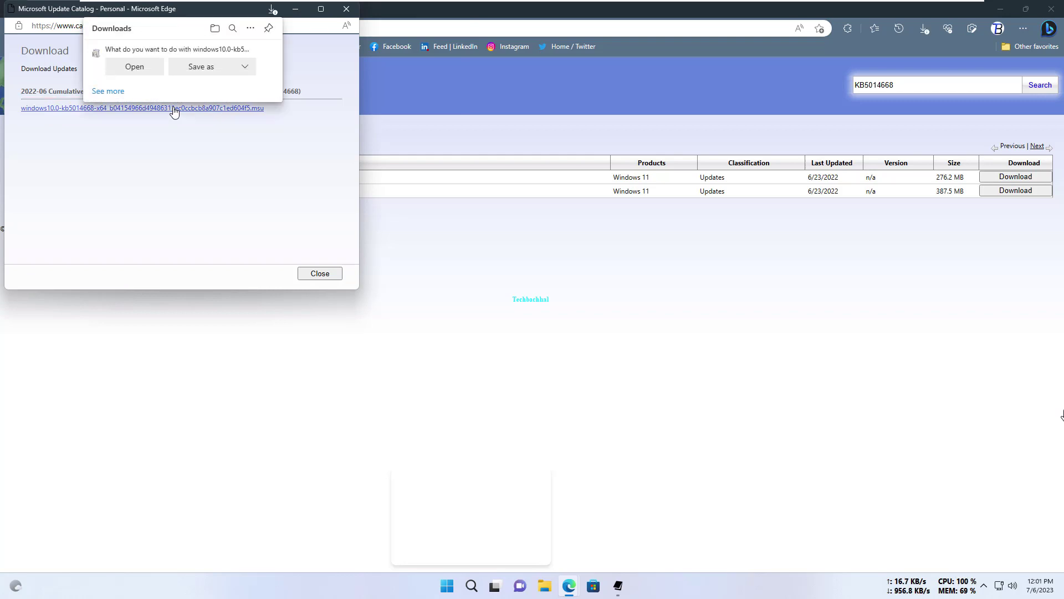
left_click(201, 67)
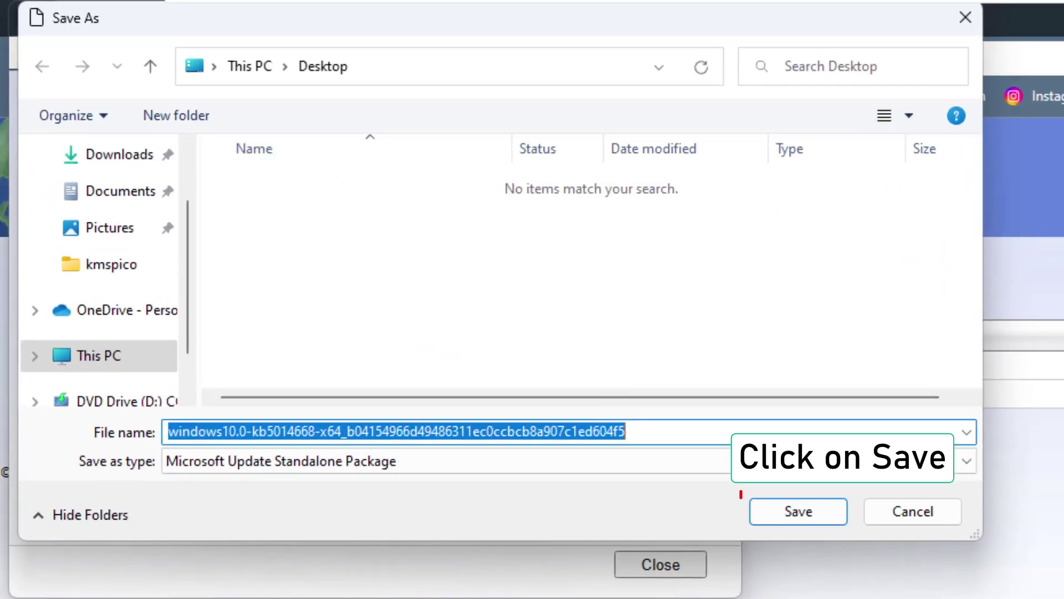
left_click(799, 511)
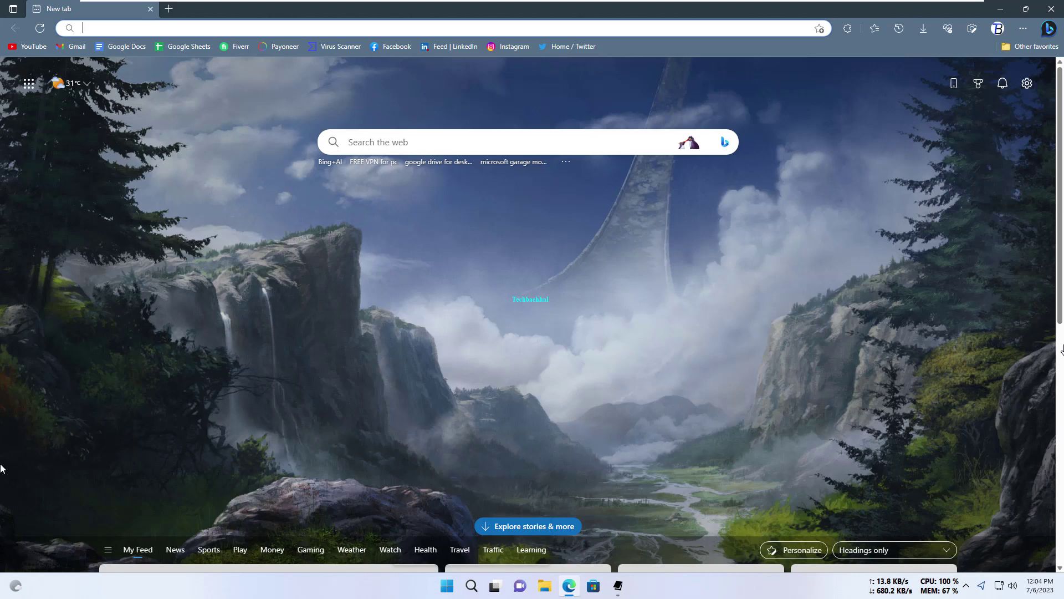
left_click(619, 586)
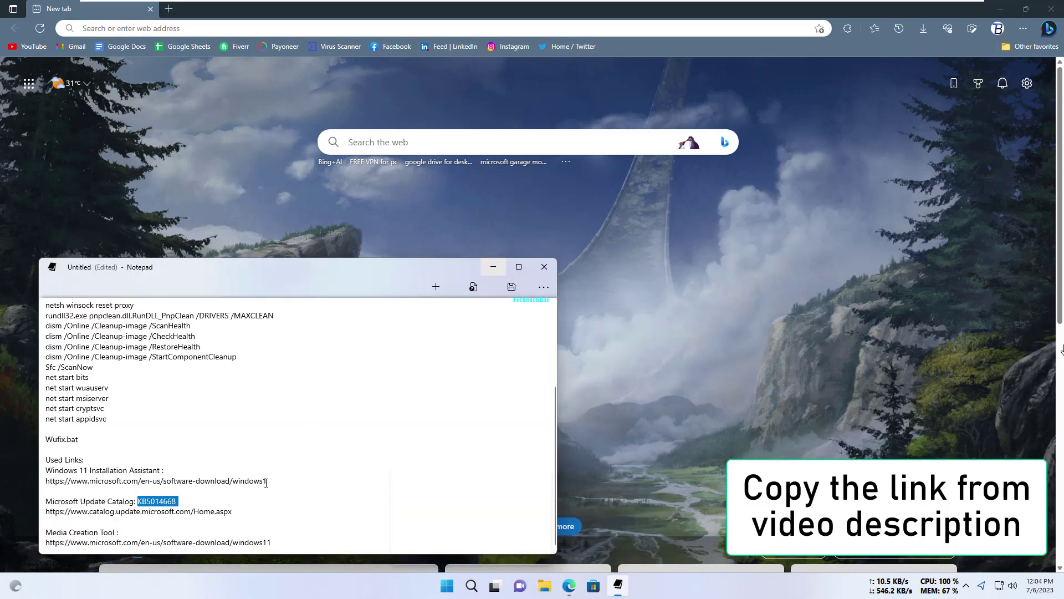
left_click(276, 543)
key("shift+Home")
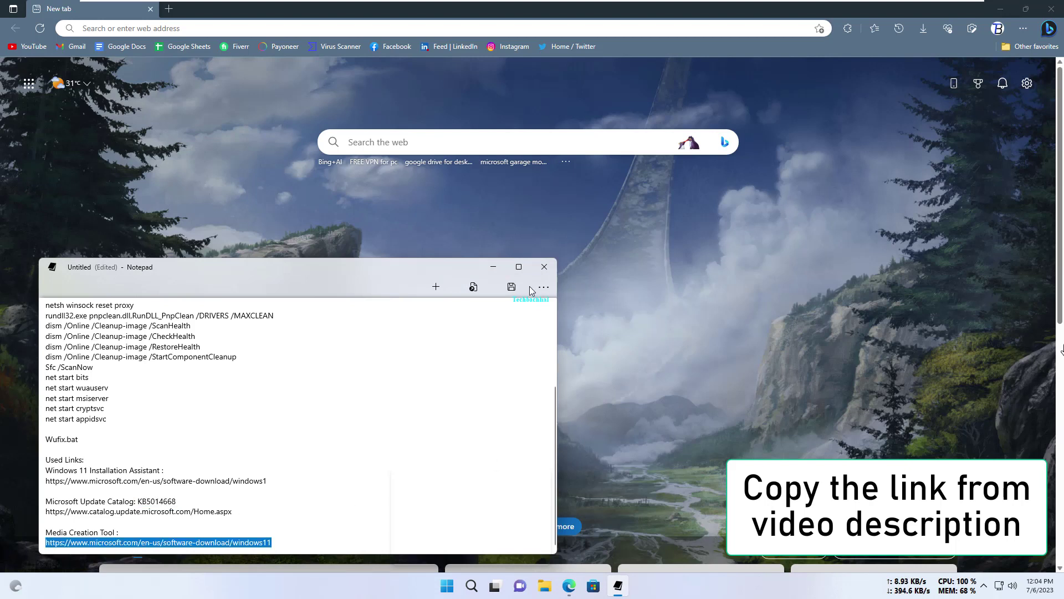
left_click(494, 269)
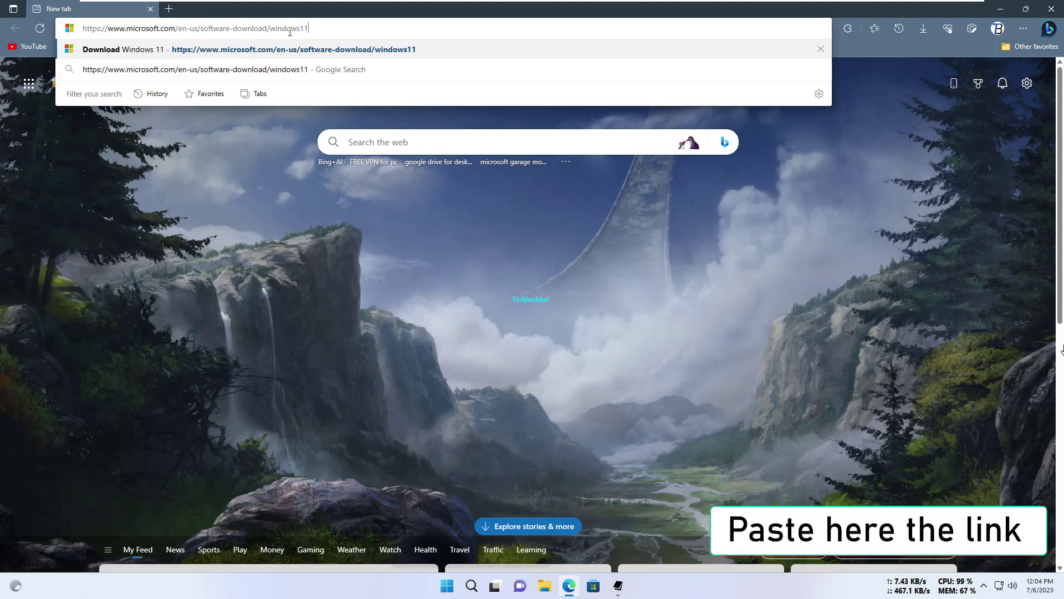
key("Return")
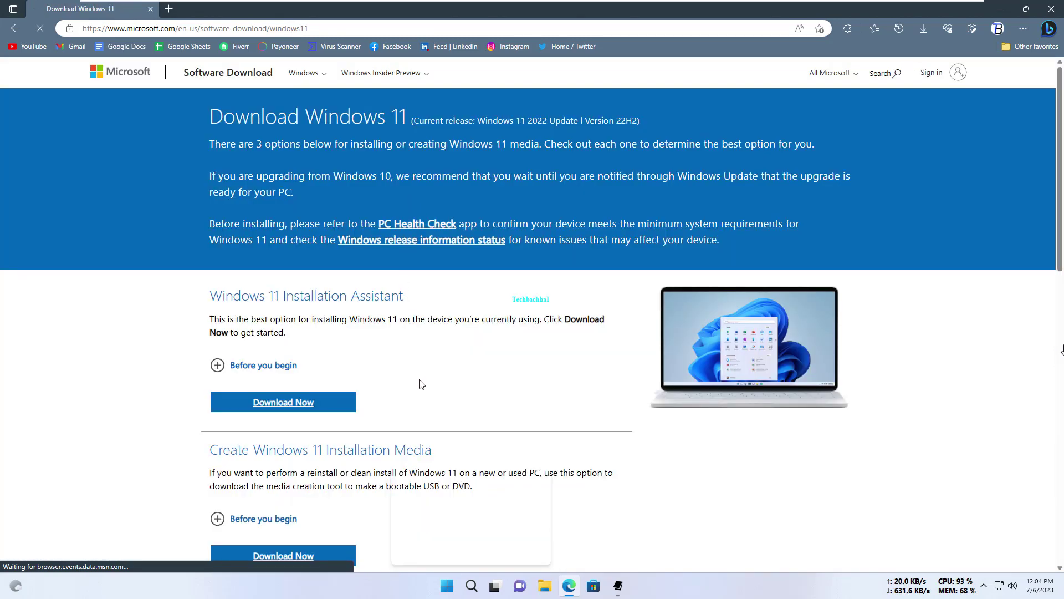
Download the Windows 11 installation media tool, save it to the Desktop as mediacreationtool, and close the browser.
scroll(420, 388, "down", 8)
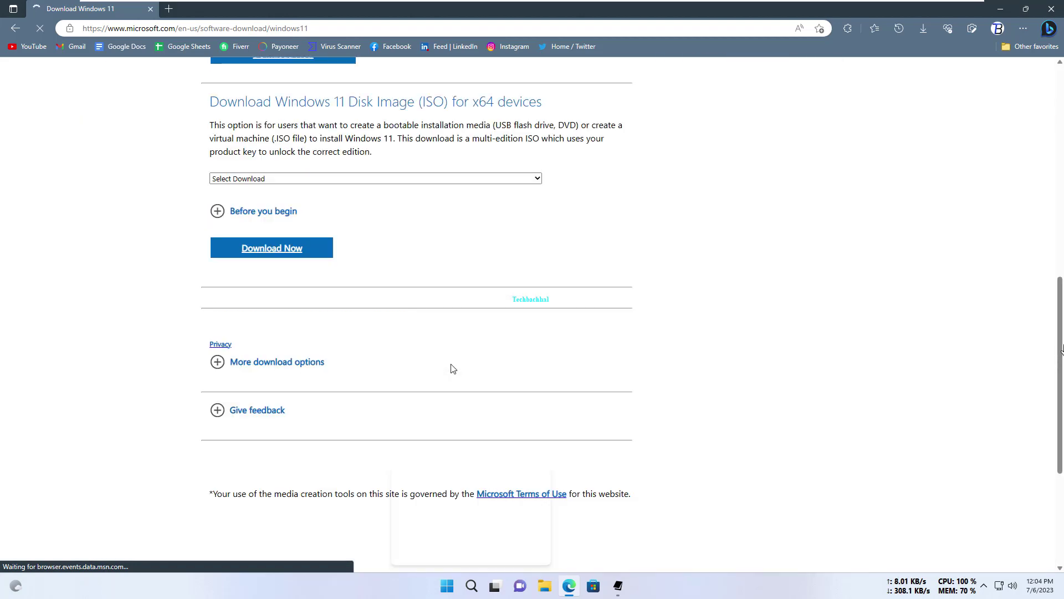
scroll(453, 369, "up", 5)
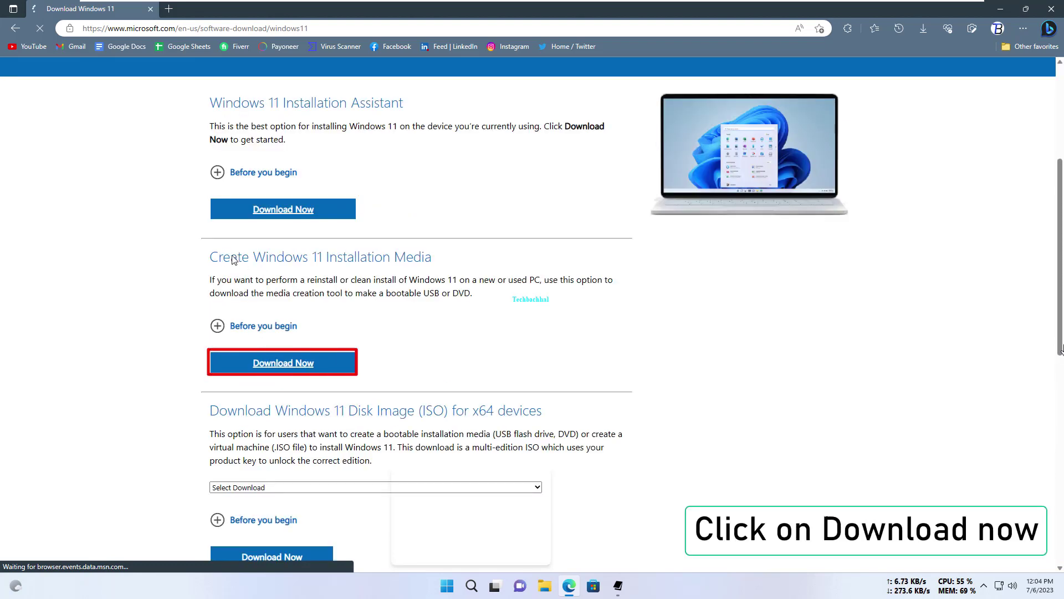
left_click(316, 368)
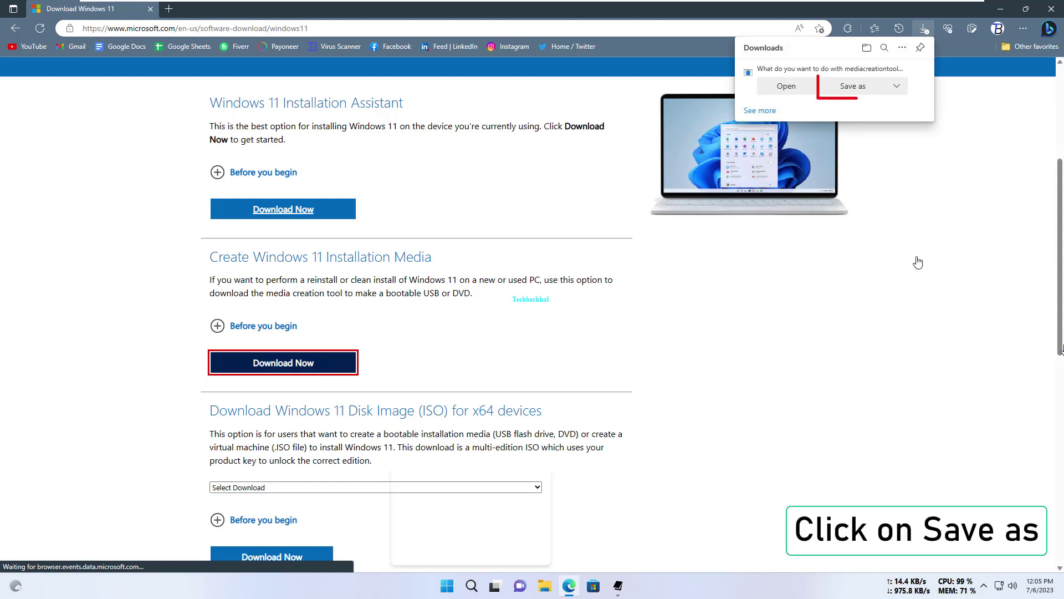
left_click(851, 87)
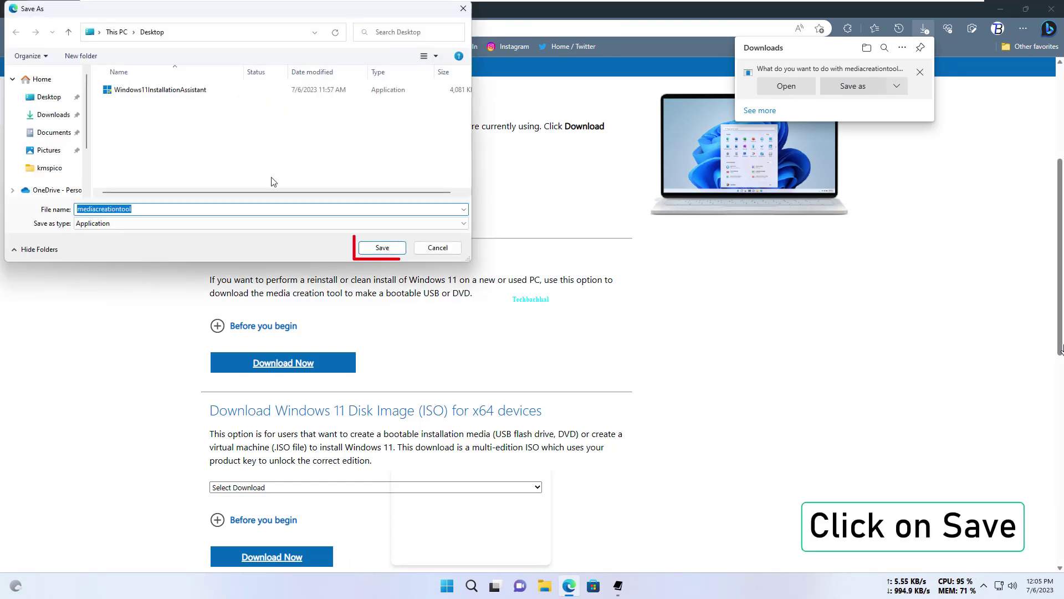
left_click(383, 247)
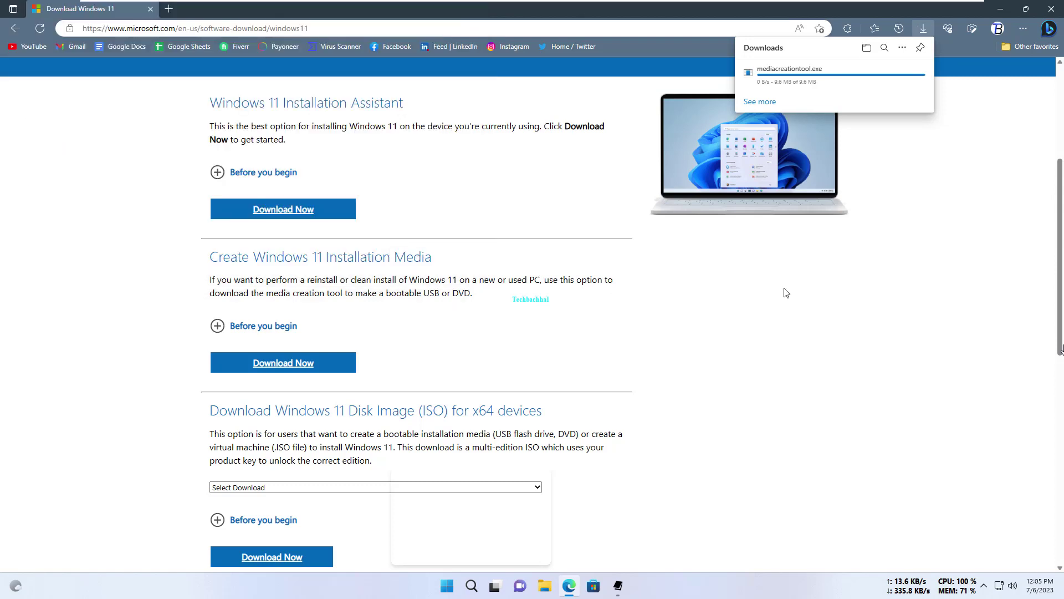
left_click(1052, 8)
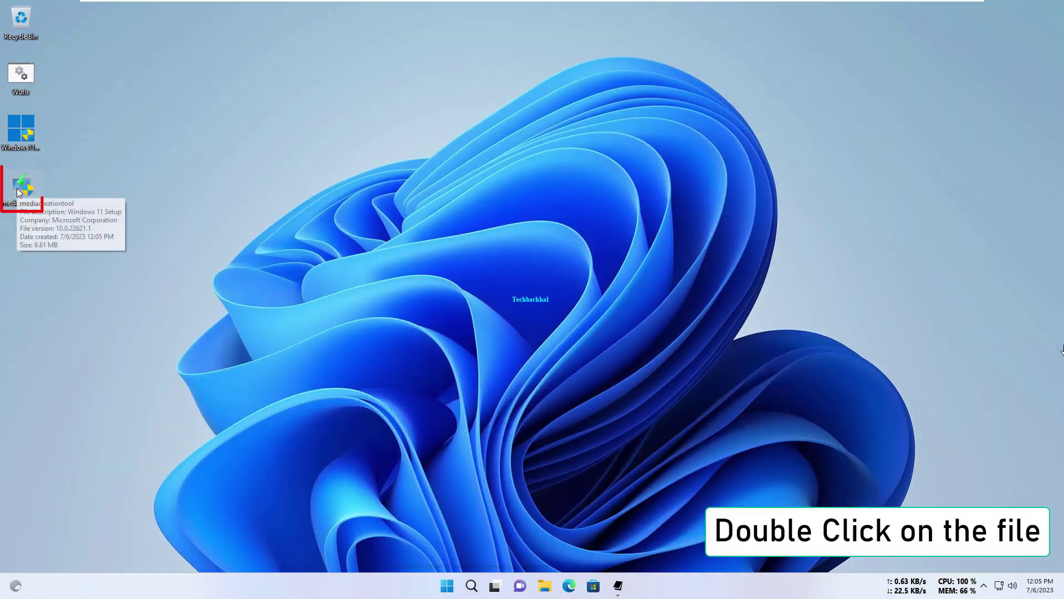
Launch mediacreationtool from the desktop, allow it to make changes, and accept the license terms.
double_click(18, 192)
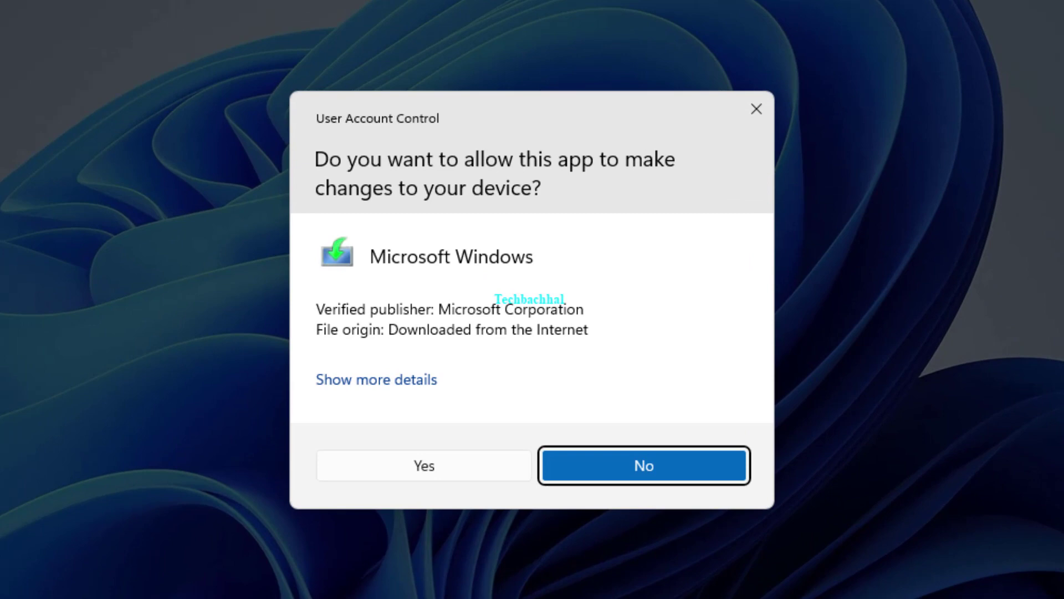
left_click(402, 465)
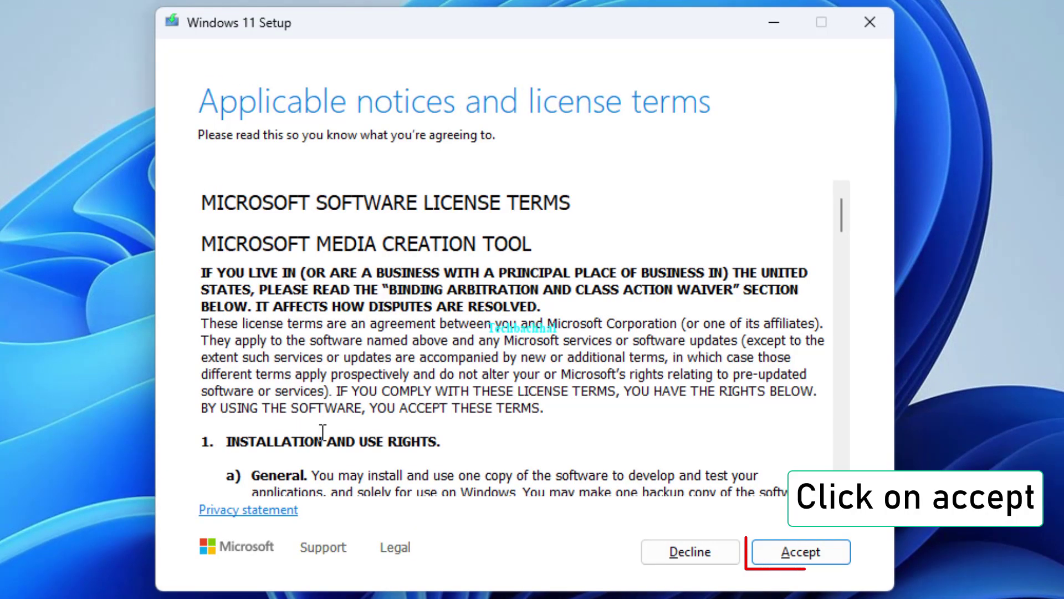
left_click(802, 550)
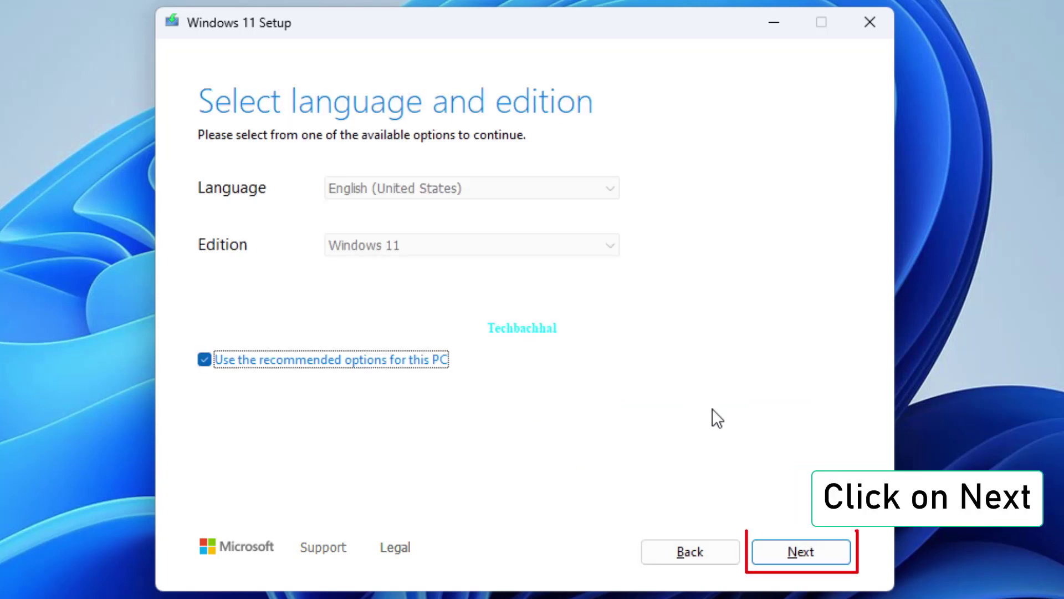
Keep the recommended language and edition, choose ISO file as the media, and save it as Windows in Documents to start the download.
left_click(817, 548)
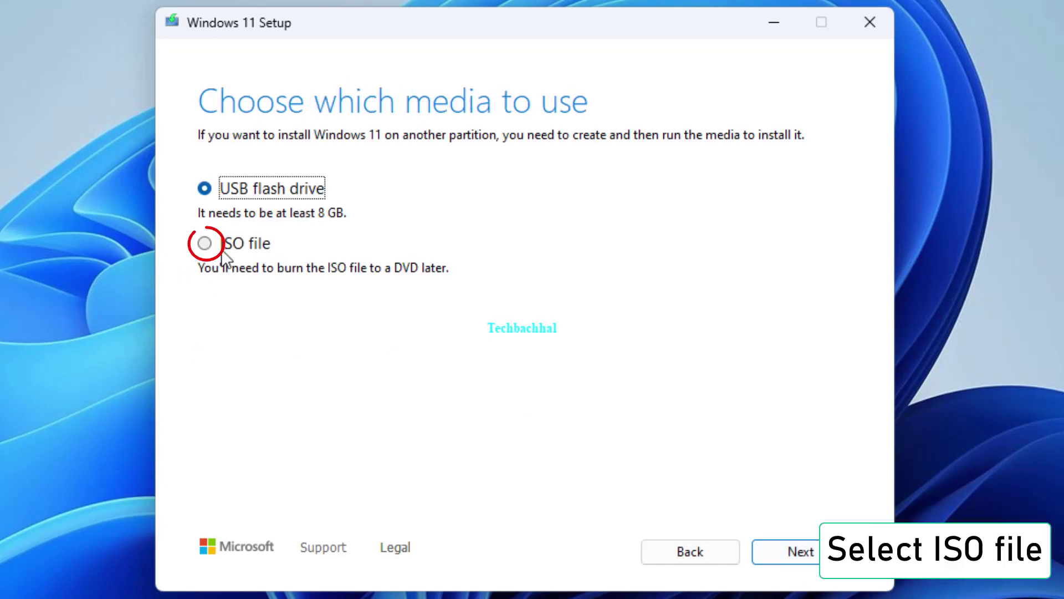
left_click(205, 243)
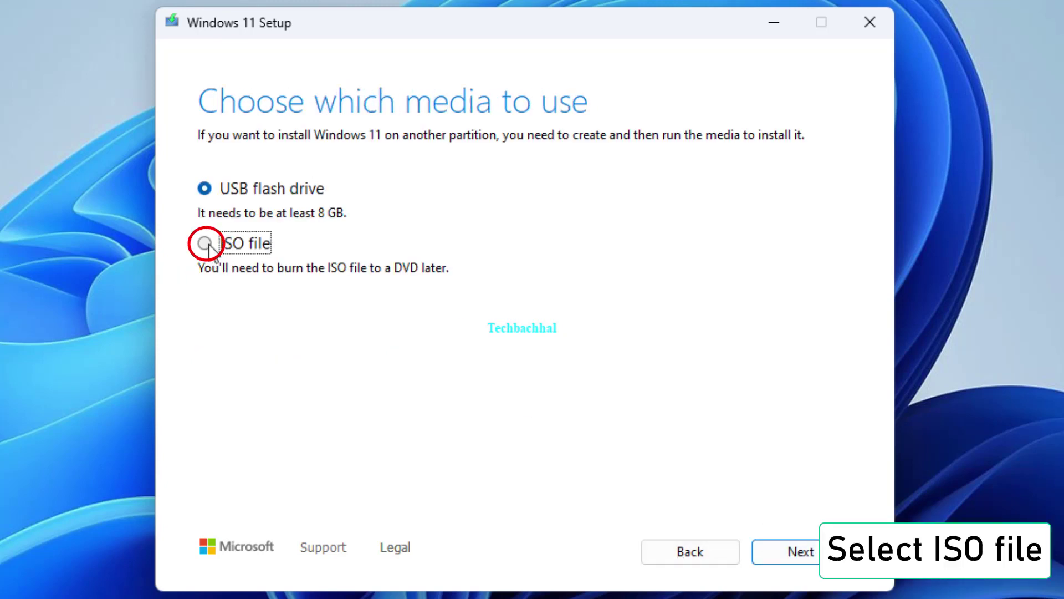
left_click(802, 548)
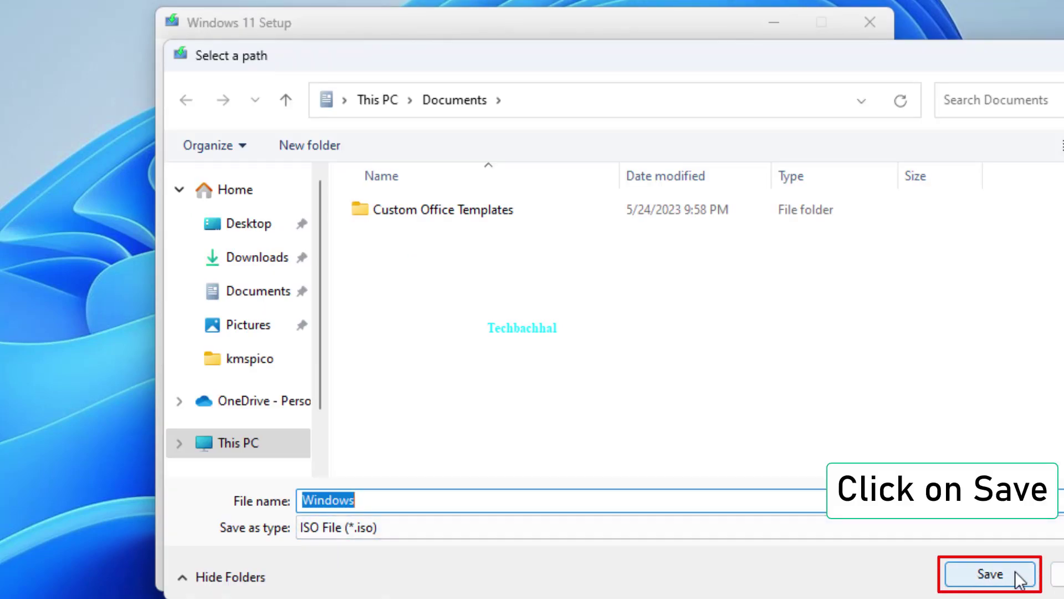
left_click(995, 580)
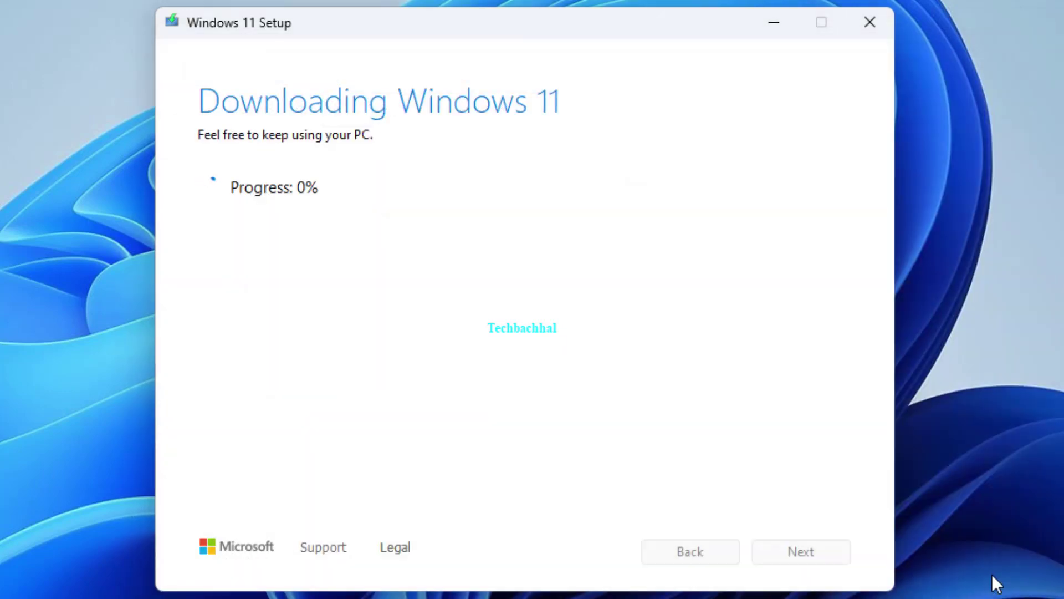